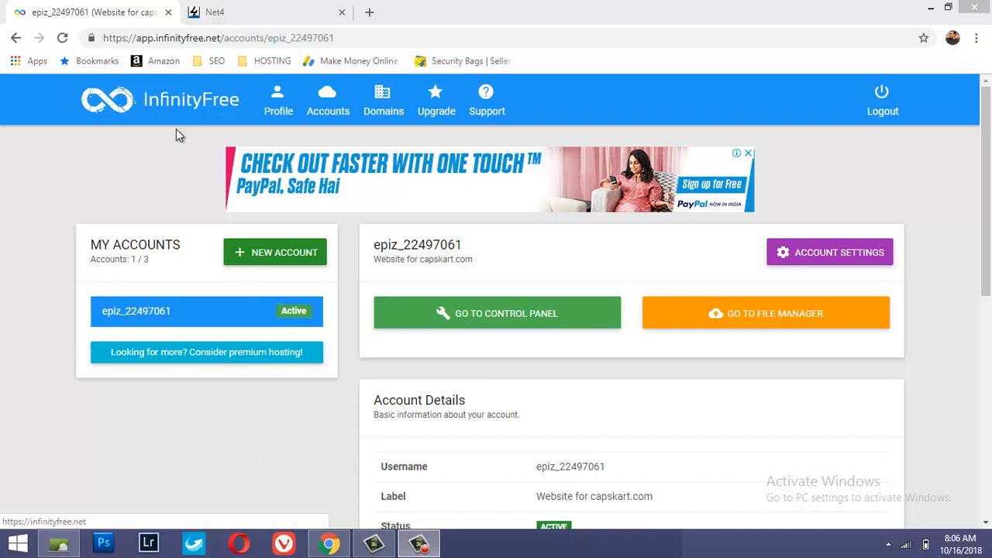
Open the hosting account's control panel and go to Addon Domains to check the required name servers
left_click(482, 315)
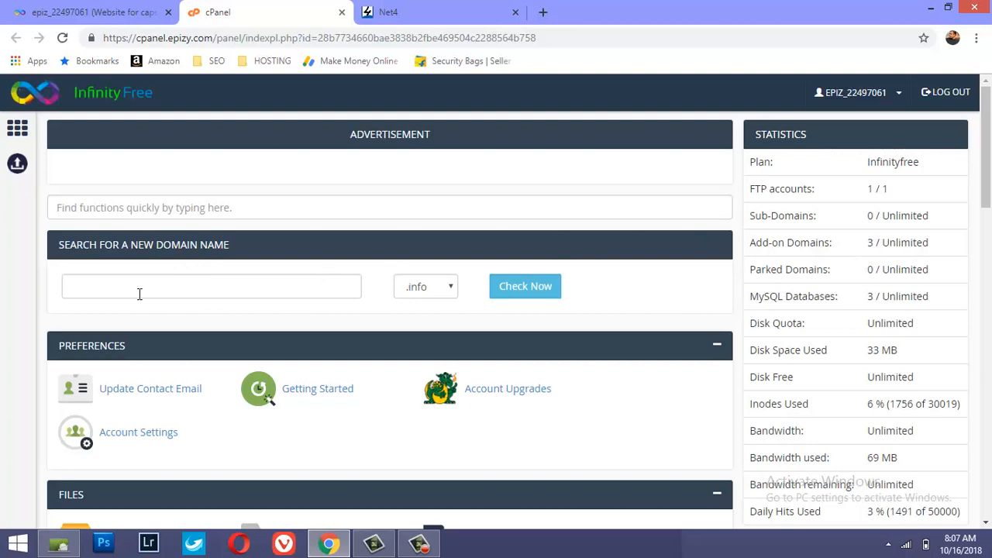
scroll(139, 294, "down", 8)
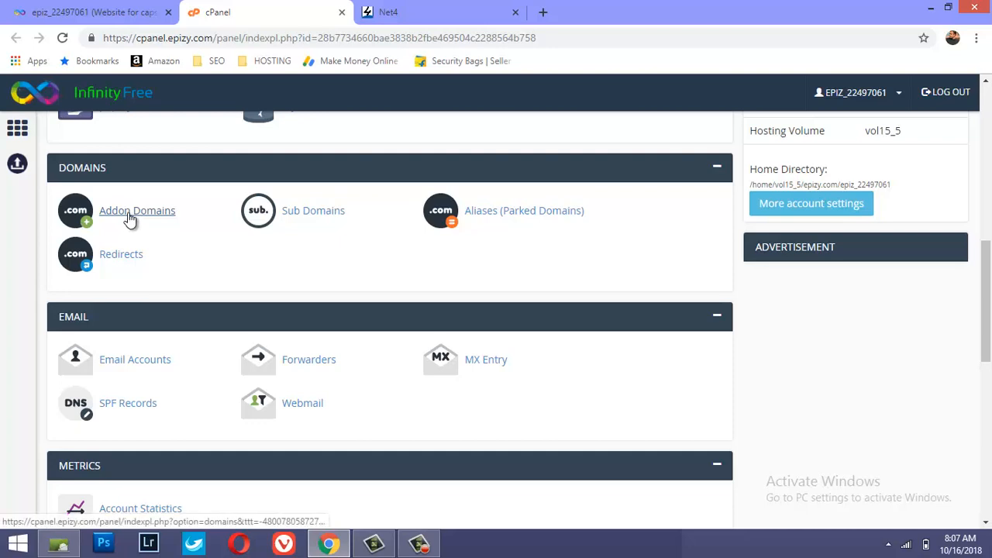
left_click(129, 220)
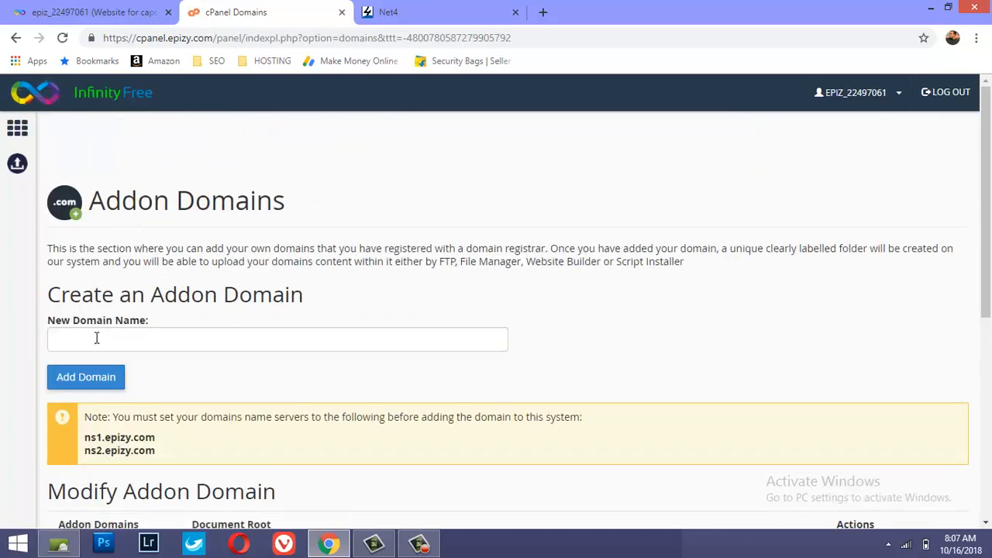
scroll(103, 362, "down", 2)
scroll(142, 285, "up", 1)
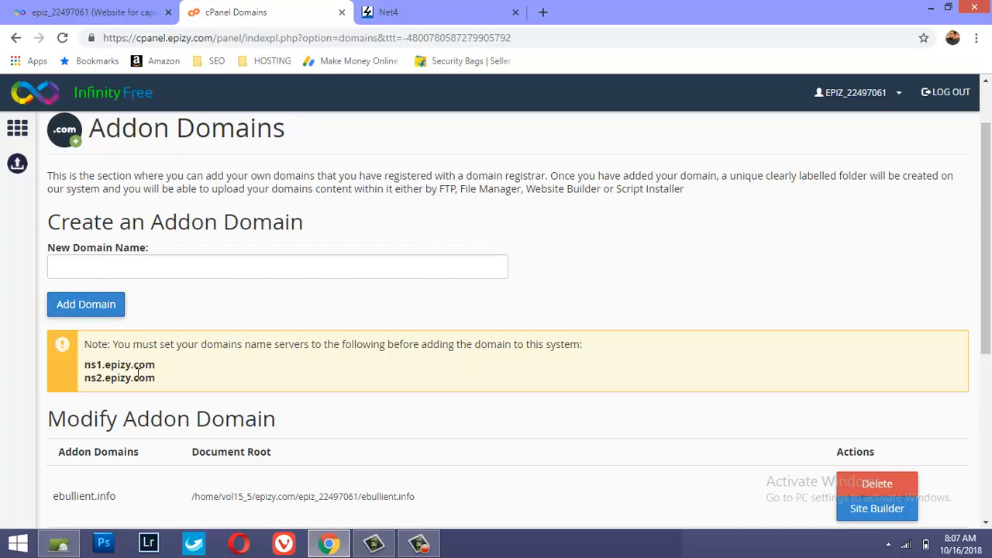
Switch to Net4 and open the name server settings of guitarkart.com to check its host names
left_click(393, 17)
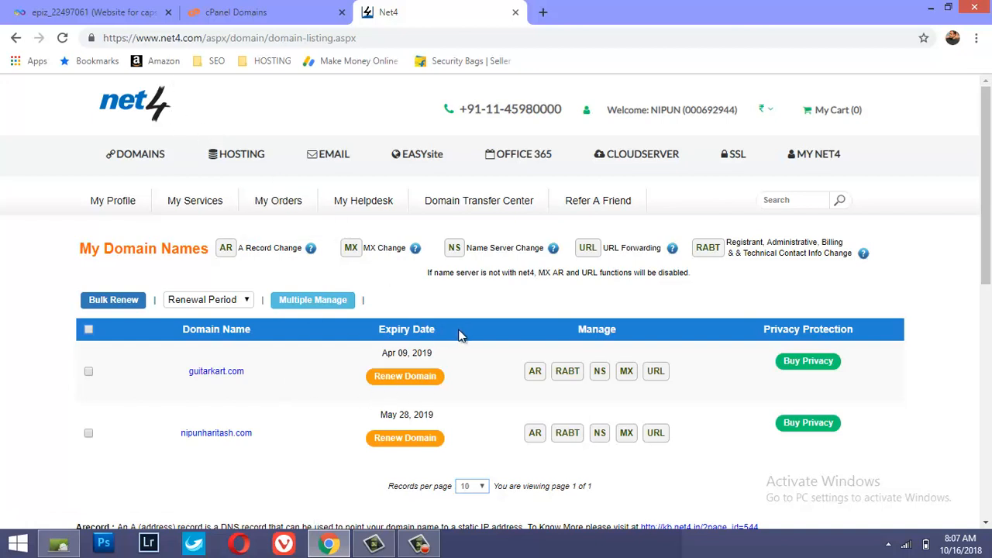
left_click(600, 372)
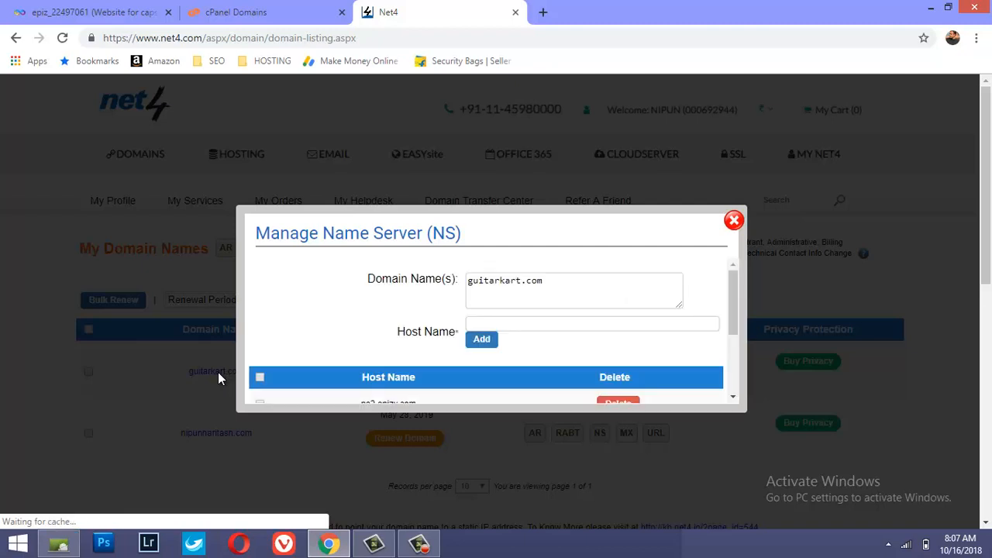
scroll(473, 315, "down", 3)
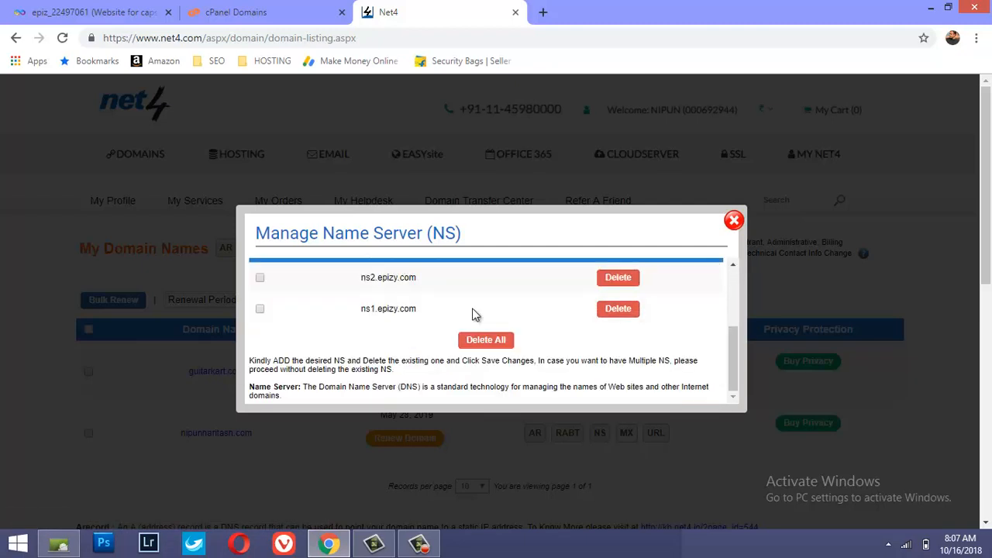
scroll(472, 312, "up", 3)
scroll(473, 313, "down", 3)
scroll(468, 316, "up", 2)
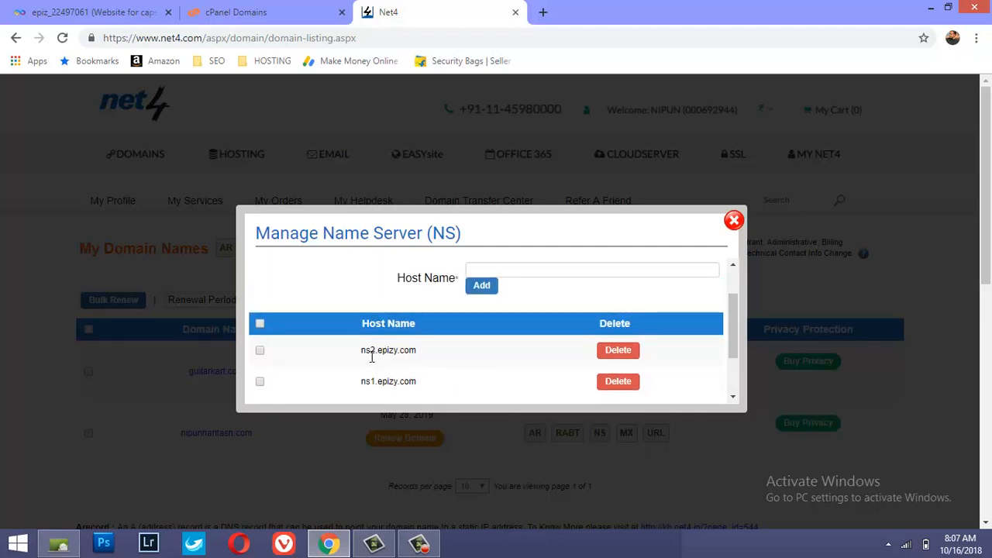
scroll(371, 345, "down", 2)
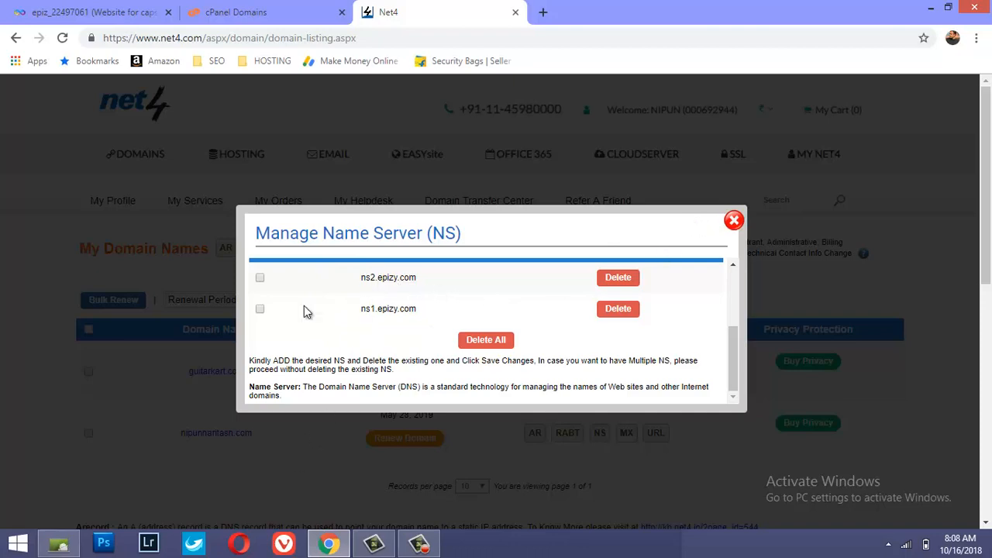
Compare the required name server ns1.epizy.com on the Addon Domains page with Net4's settings and close the name server dialog
left_click(221, 16)
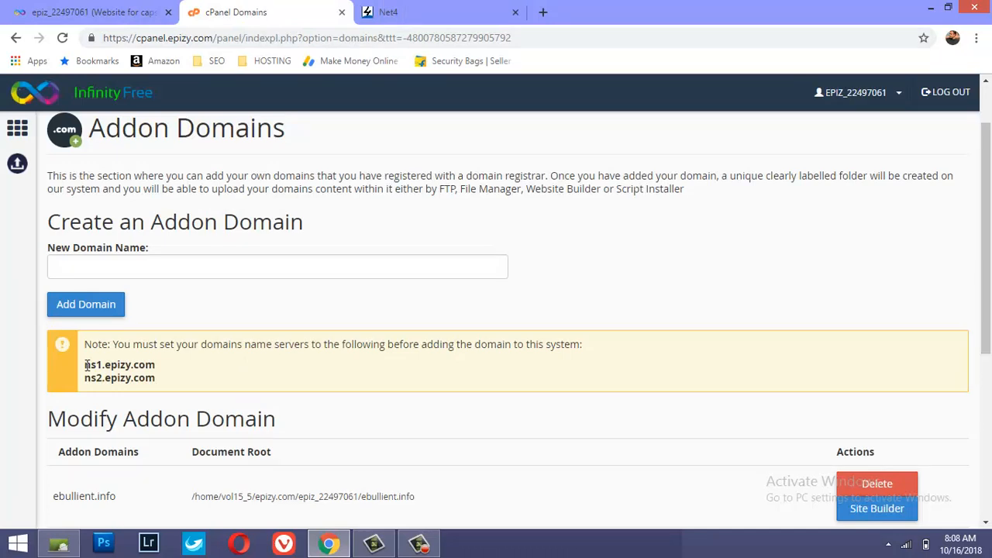
left_click_drag(86, 365, 156, 365)
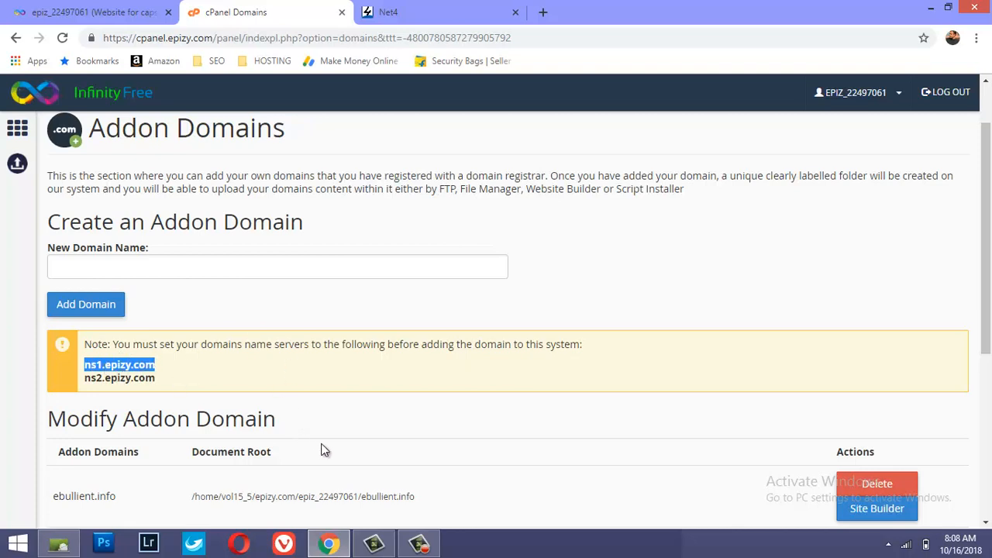
left_click(419, 12)
left_click(733, 218)
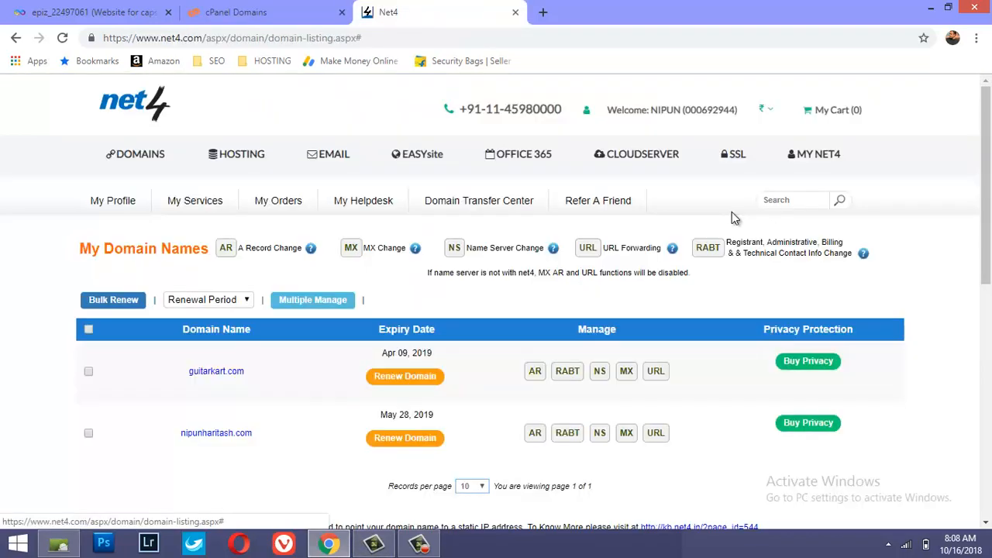
Add guitarkart.com as a new addon domain in the hosting control panel
left_click(256, 11)
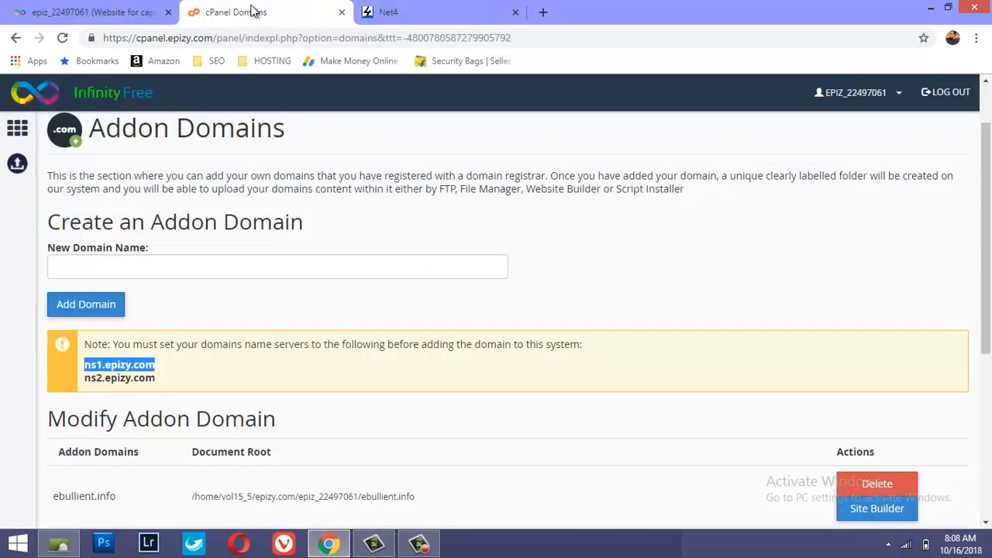
left_click(145, 266)
type("gui")
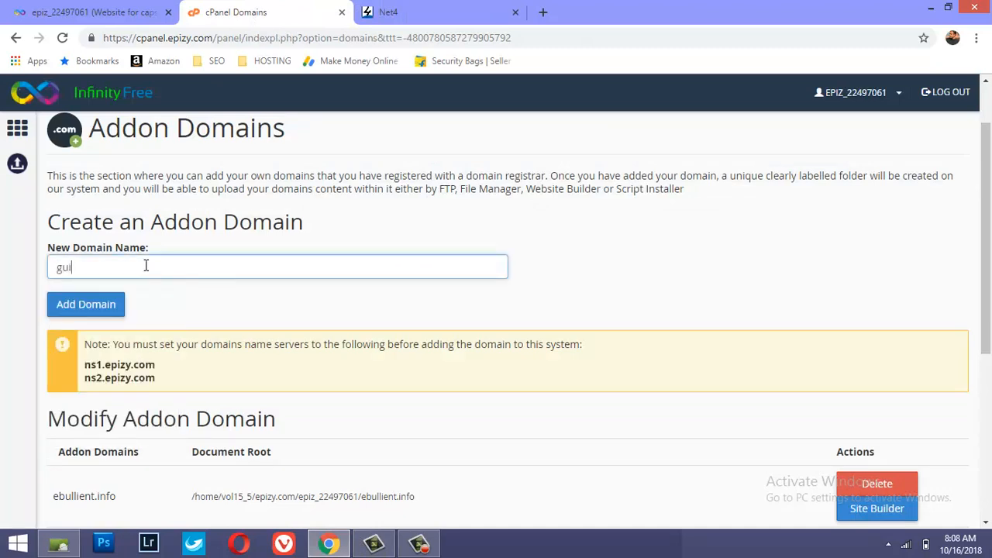
type("tarkart.com")
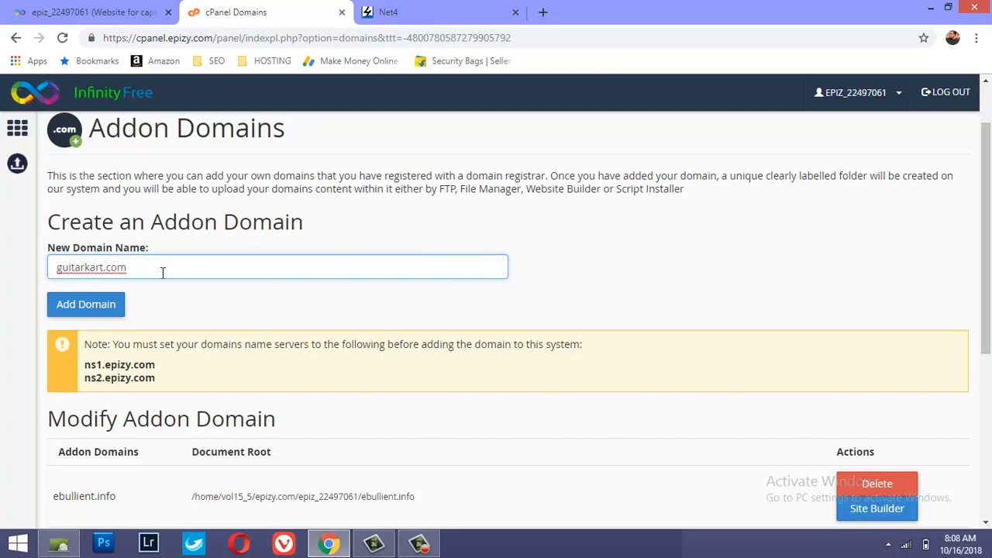
left_click(112, 304)
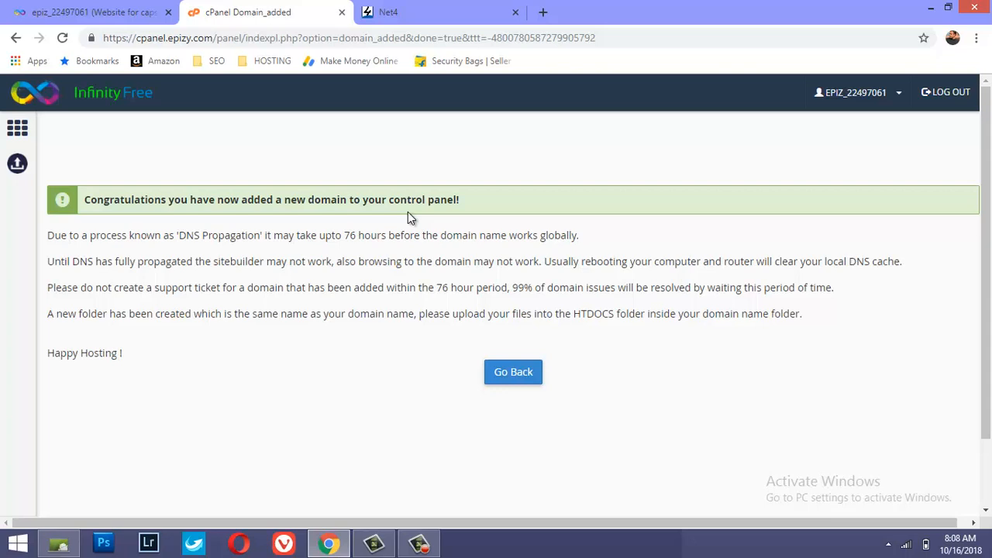
Return to the Addon Domains page and check the addon domain list for guitarkart.com
left_click(505, 372)
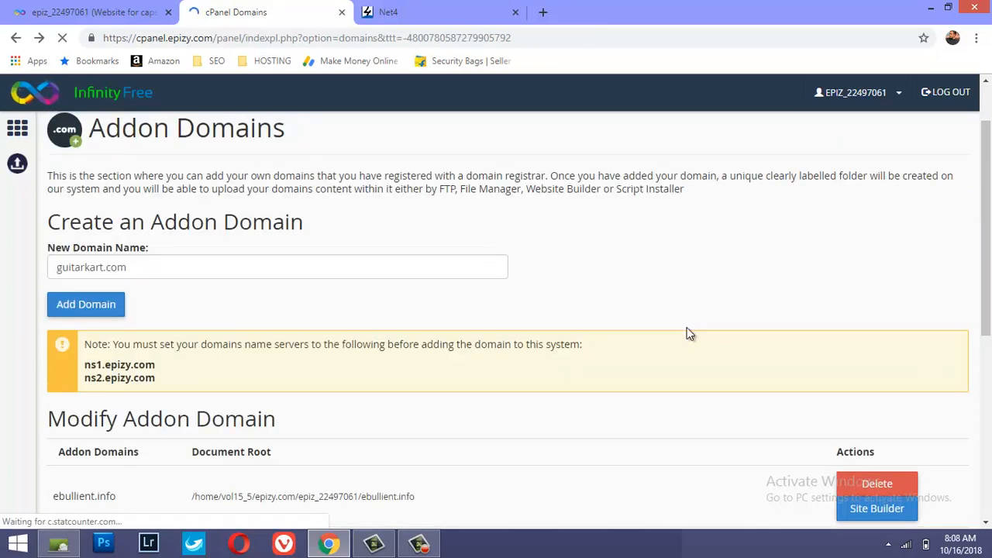
scroll(686, 335, "down", 4)
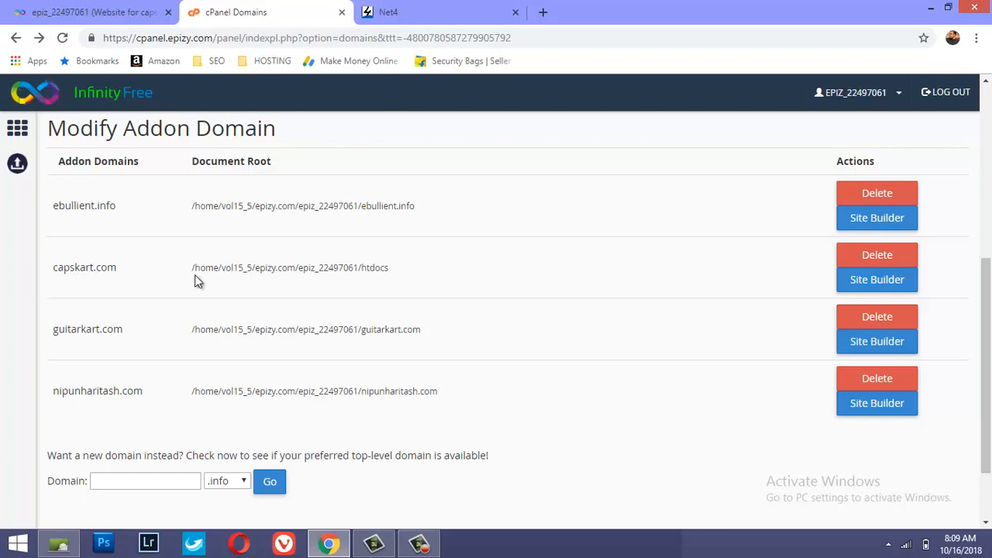
scroll(230, 259, "up", 4)
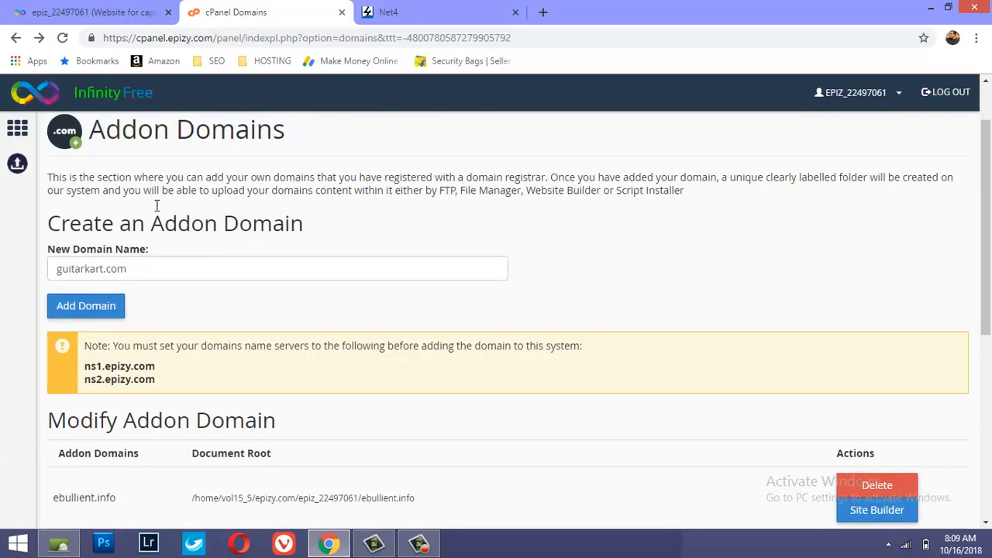
Return to the control panel's main page and go to the Softaculous Apps Installer
scroll(157, 206, "up", 1)
left_click(17, 128)
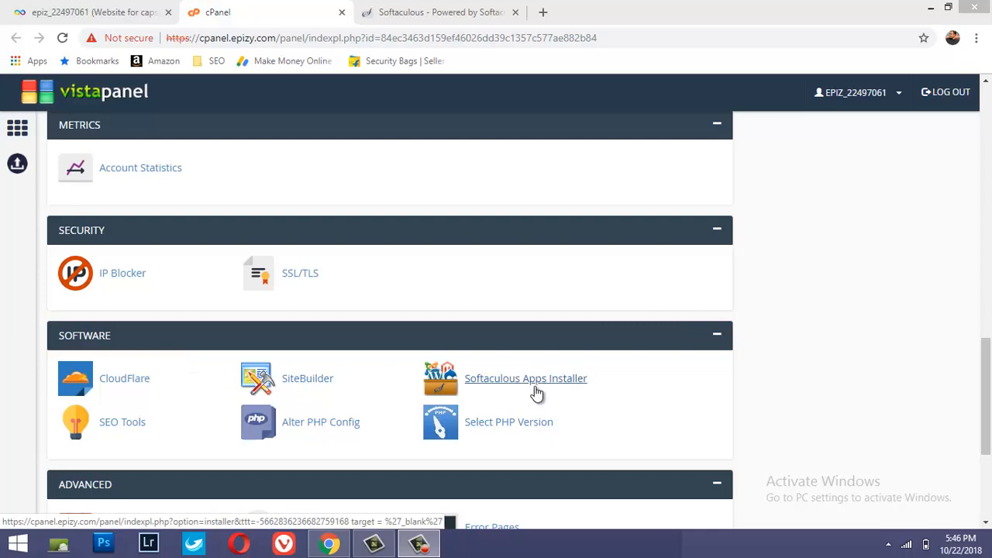
left_click(385, 17)
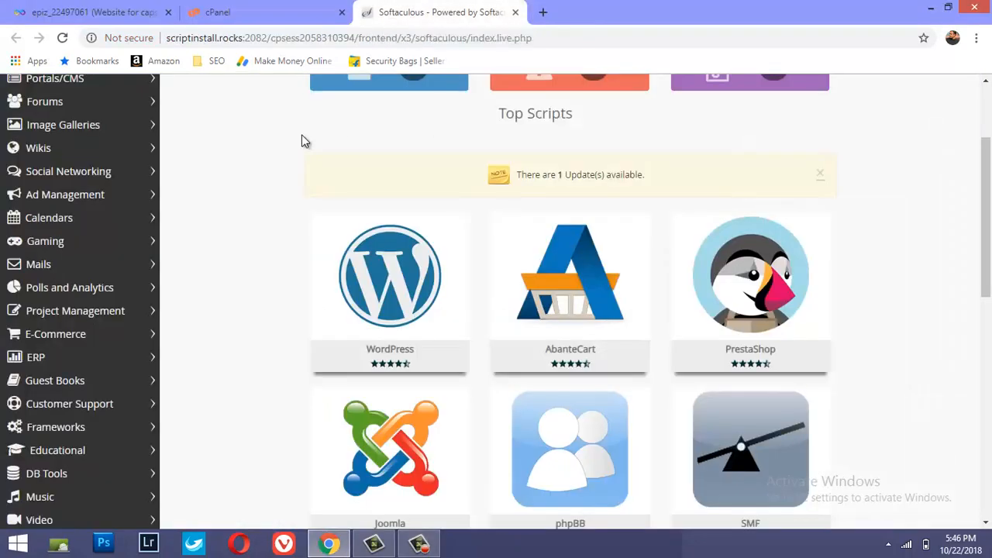
scroll(299, 139, "up", 2)
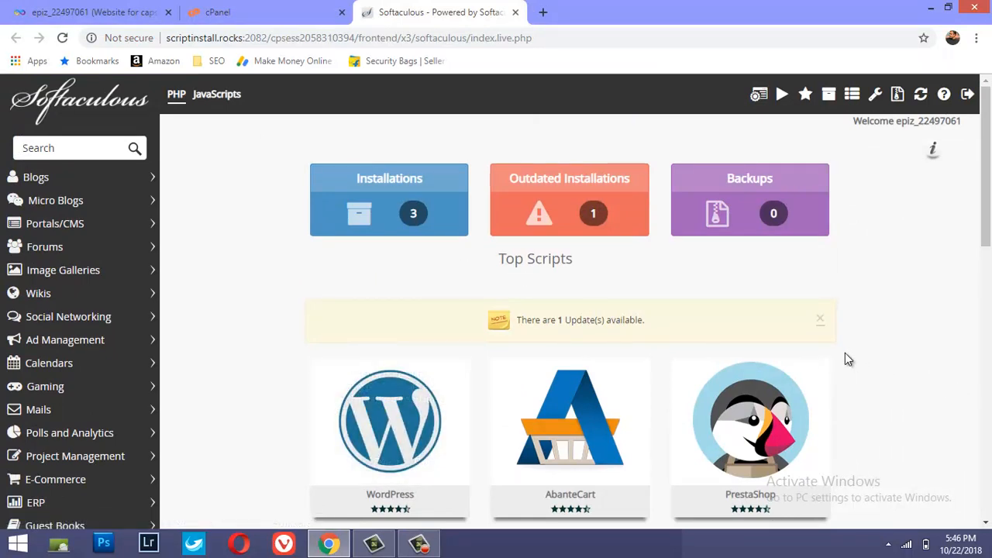
Open the PrestaShop installation form from the top scripts and choose version 1.6.1.22
scroll(843, 358, "down", 2)
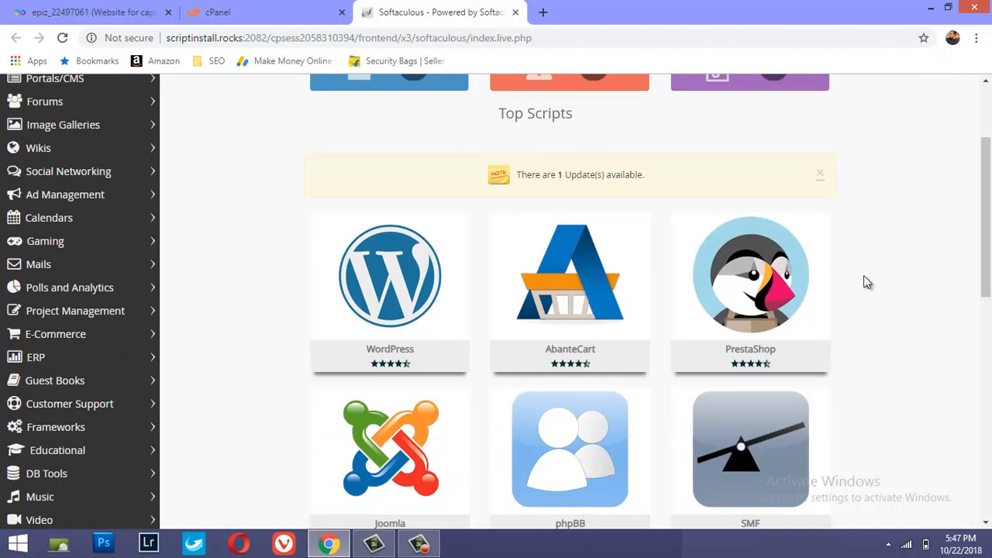
mouse_move(755, 271)
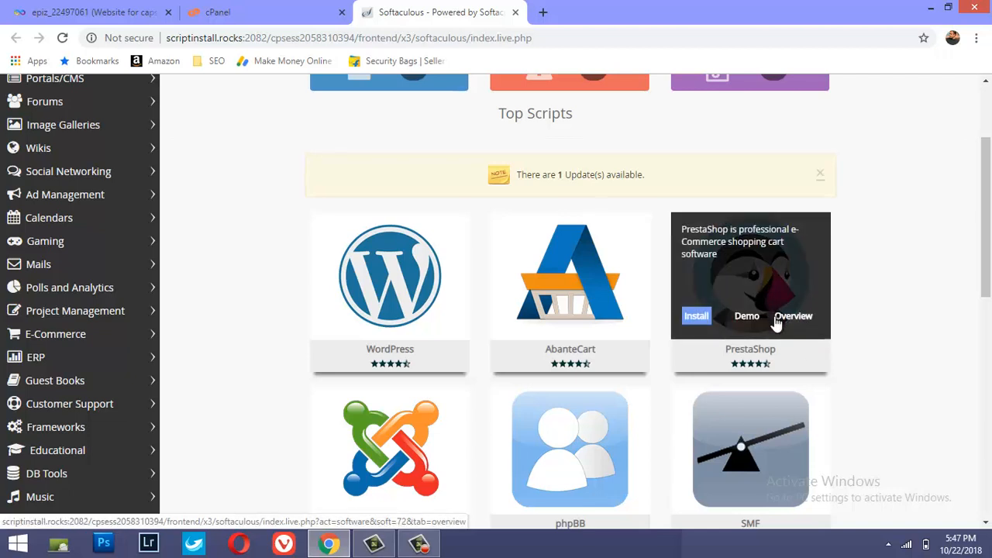
left_click(698, 324)
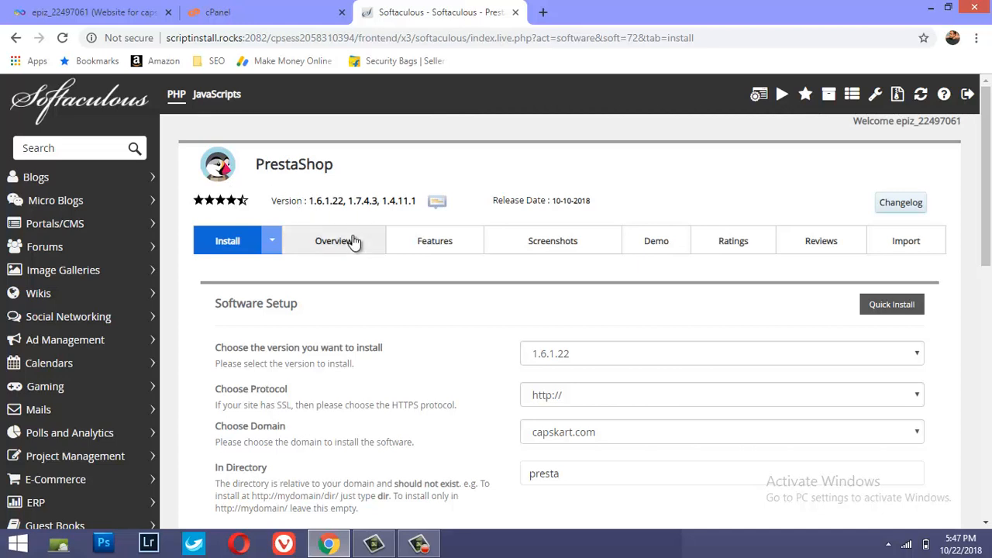
scroll(356, 243, "down", 1)
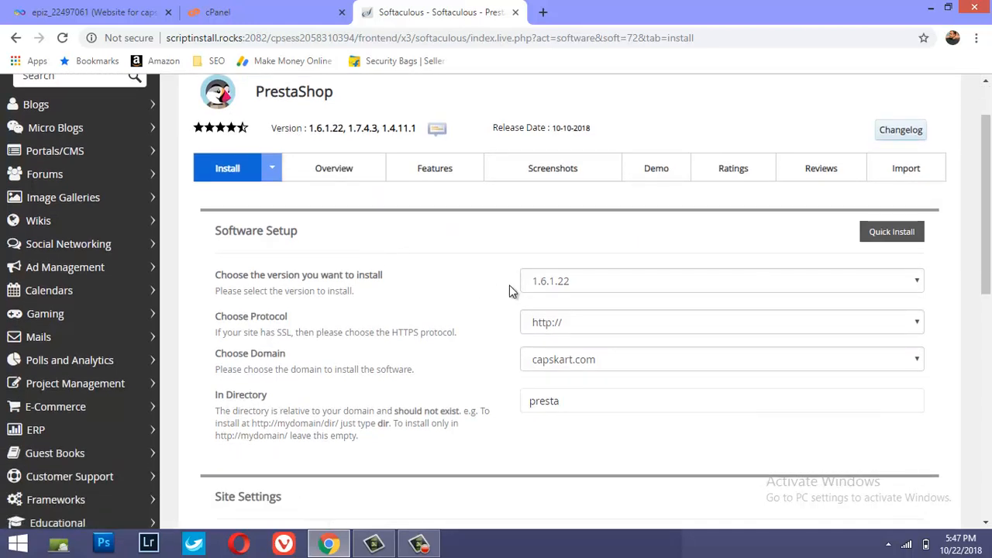
left_click(550, 288)
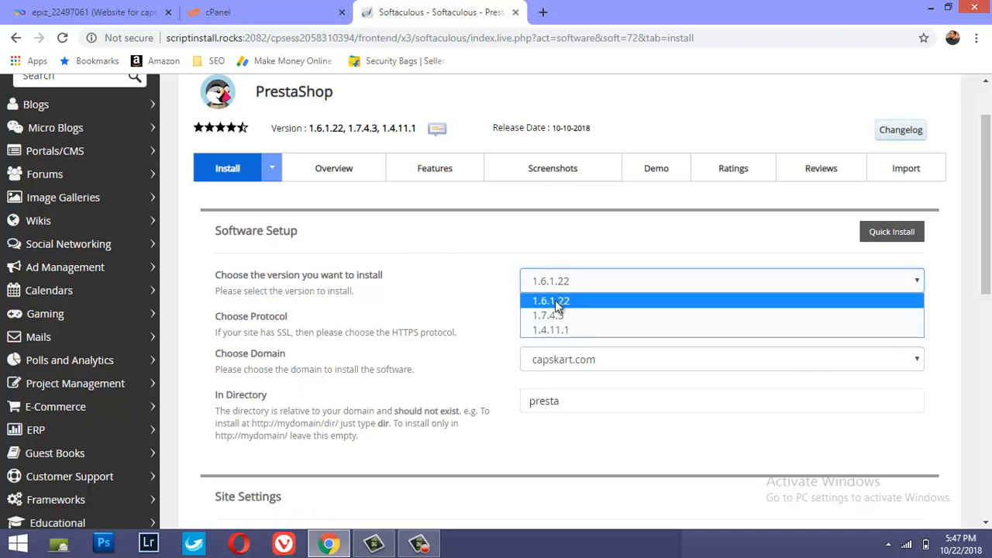
left_click(557, 300)
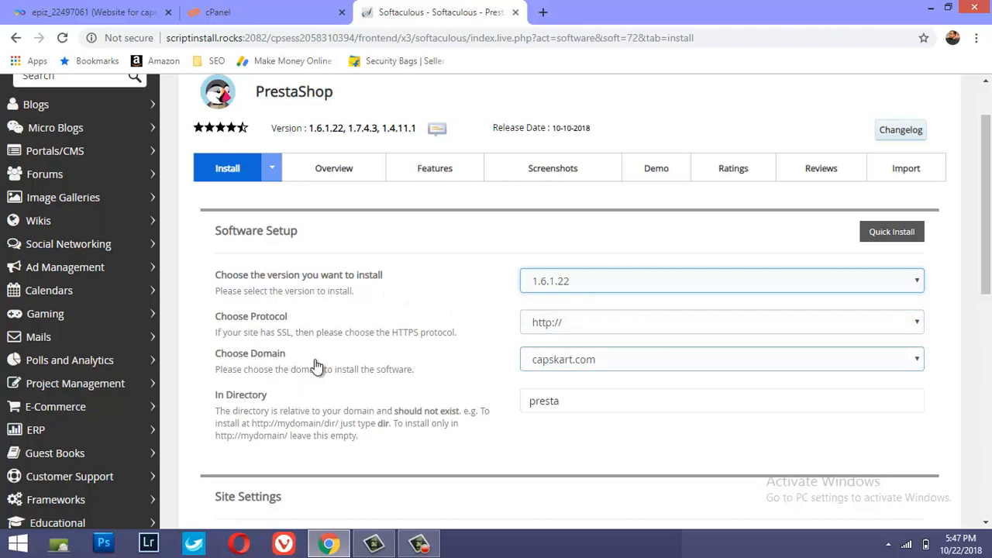
Choose guitarkart.com as the domain for the PrestaShop installation
left_click(576, 366)
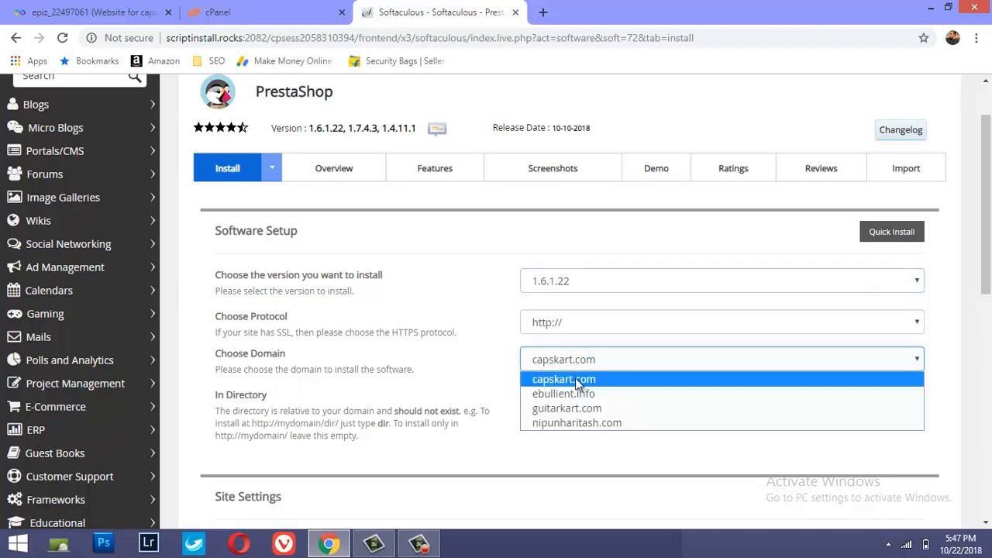
left_click(574, 407)
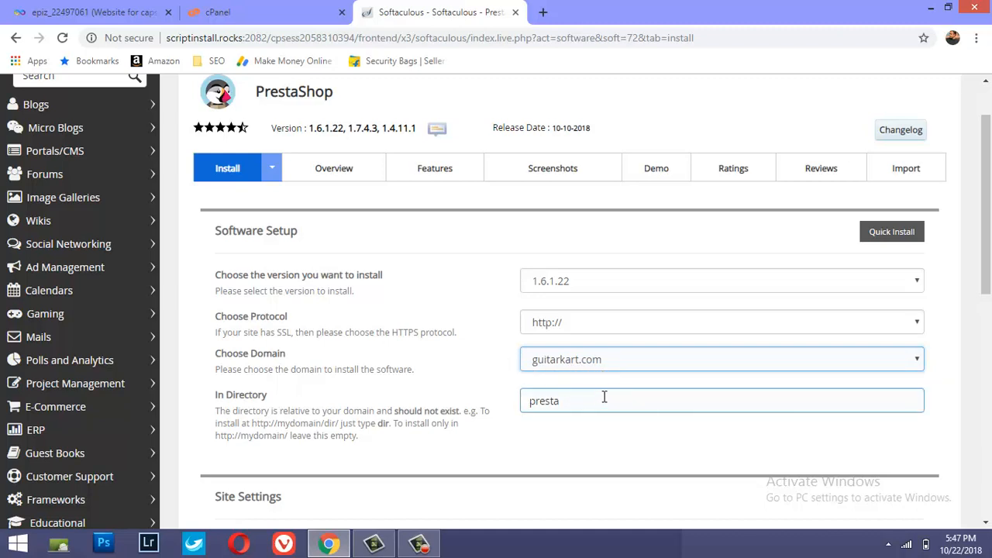
left_click(760, 365)
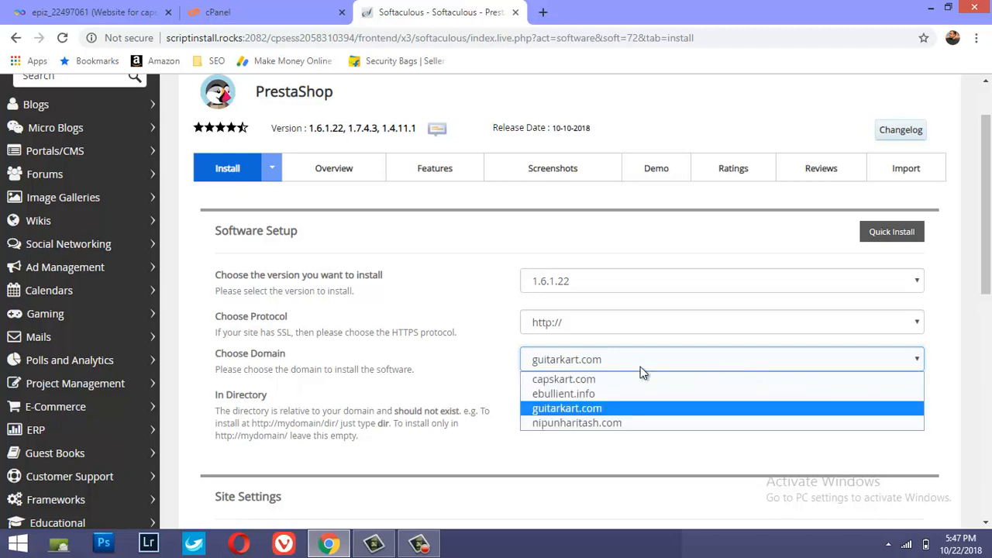
left_click(642, 413)
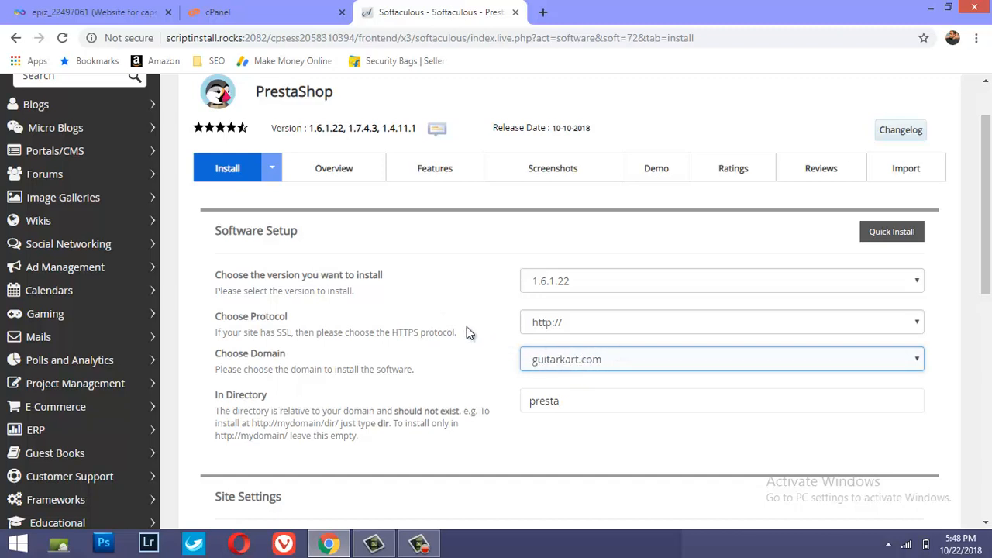
Clear the installation directory so that PrestaShop installs in the domain's root, and go to the site settings
left_click(566, 399)
left_click_drag(573, 404, 517, 400)
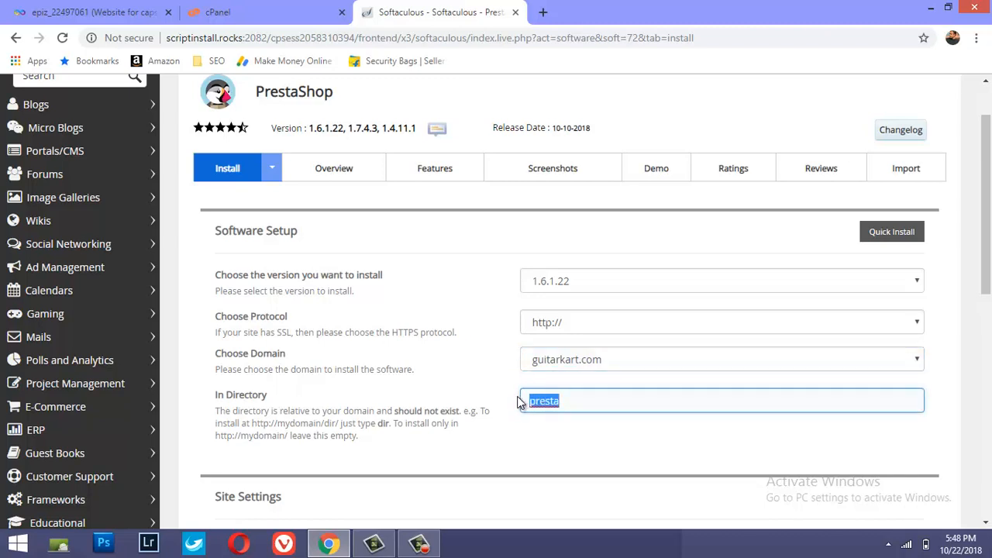
key("BackSpace")
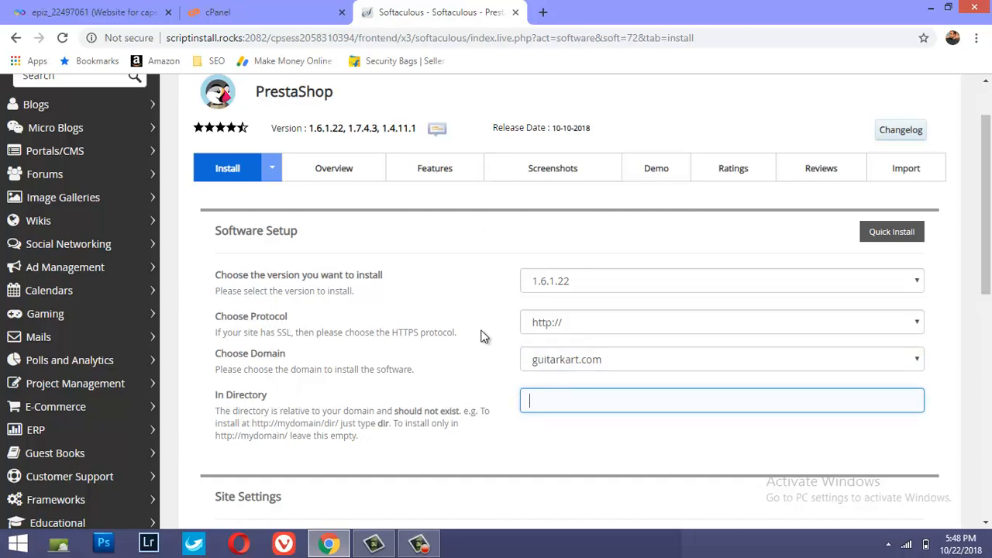
scroll(485, 337, "down", 3)
scroll(497, 334, "down", 1)
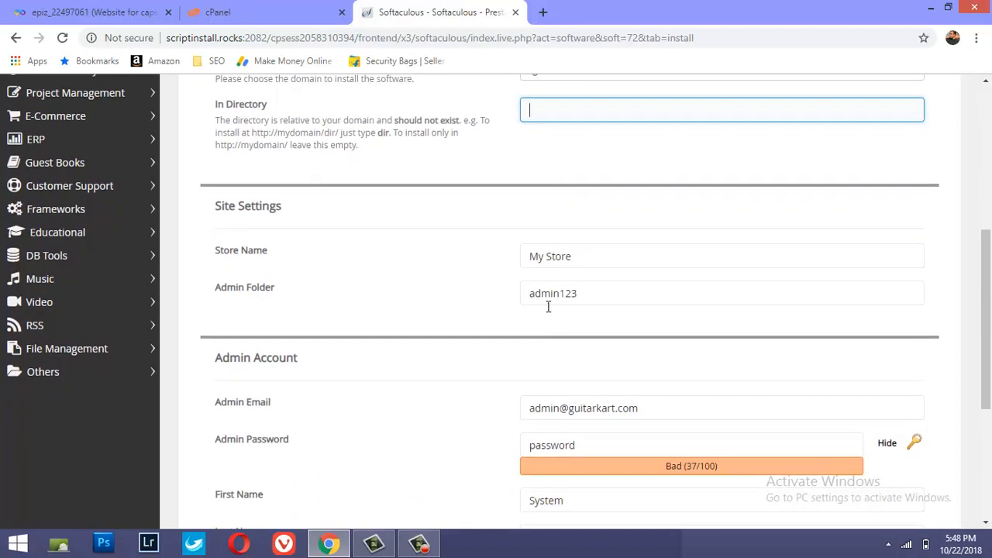
Set the store name to Guitarkart.com in the site settings
left_click_drag(583, 261, 496, 268)
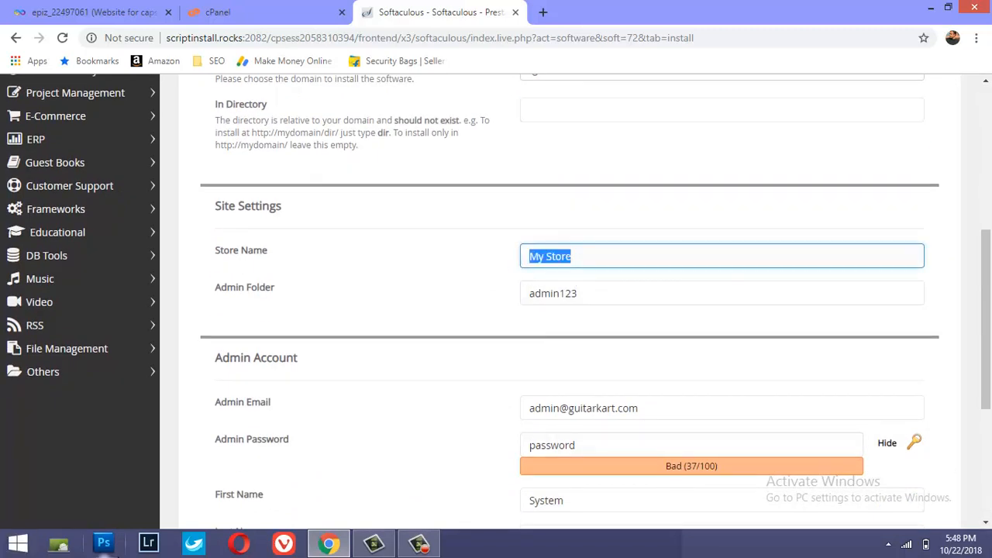
type("Guitarkart")
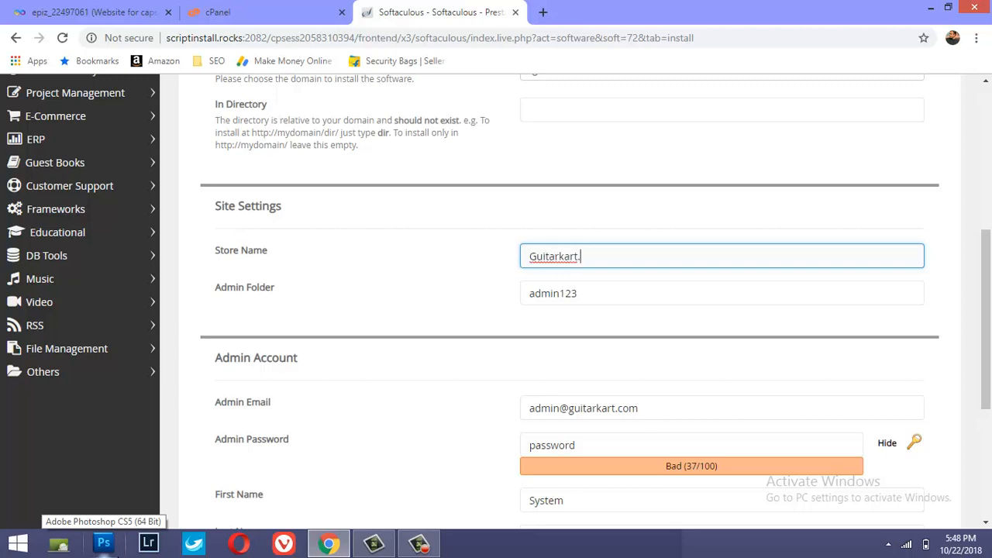
type(".com")
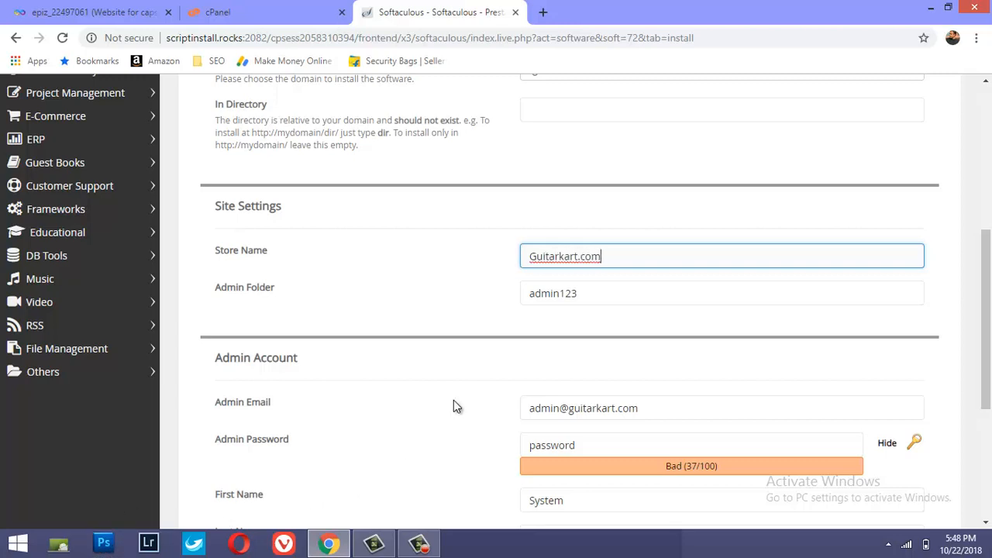
left_click_drag(596, 293, 483, 299)
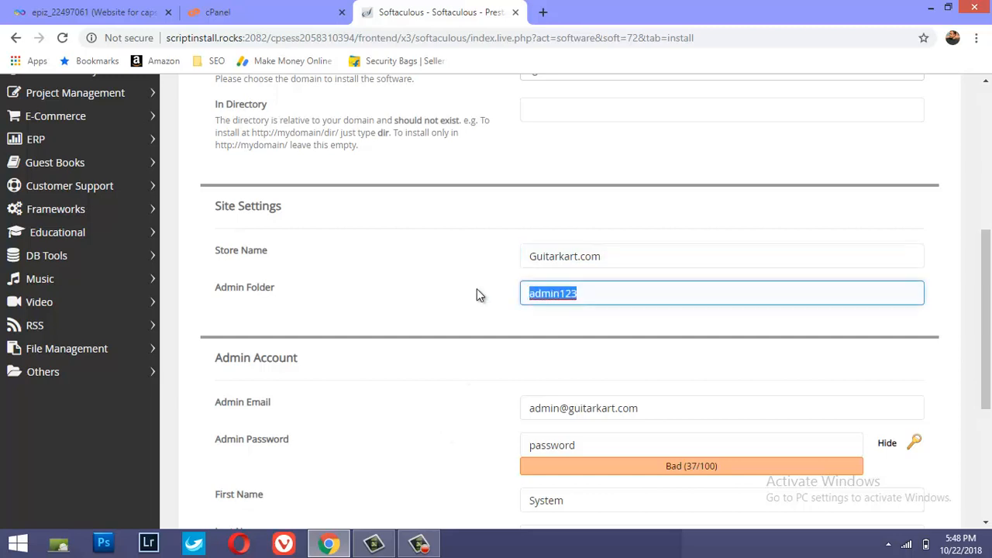
left_click(480, 296)
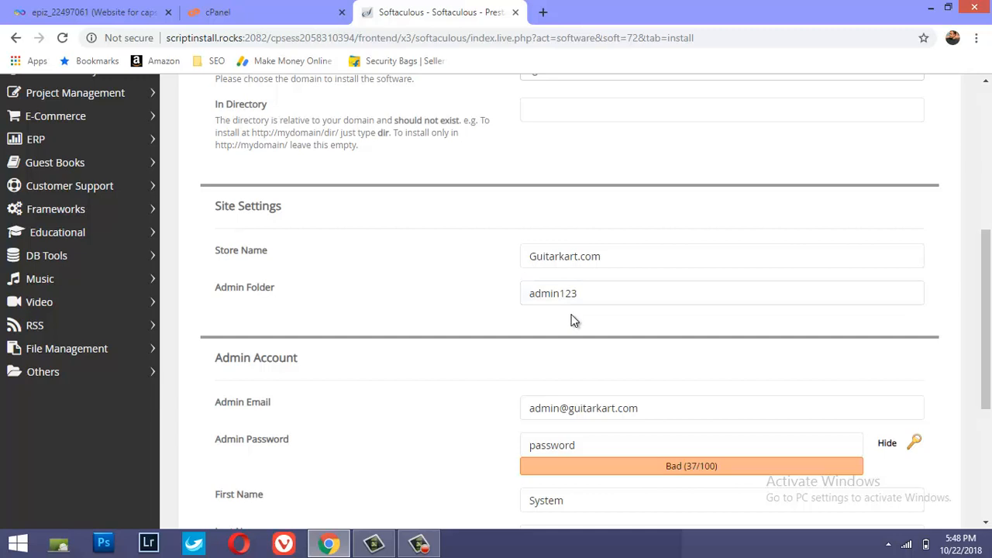
Fill in the admin account's email, first name and last name from the saved address suggestion
scroll(580, 314, "down", 1)
left_click(618, 336)
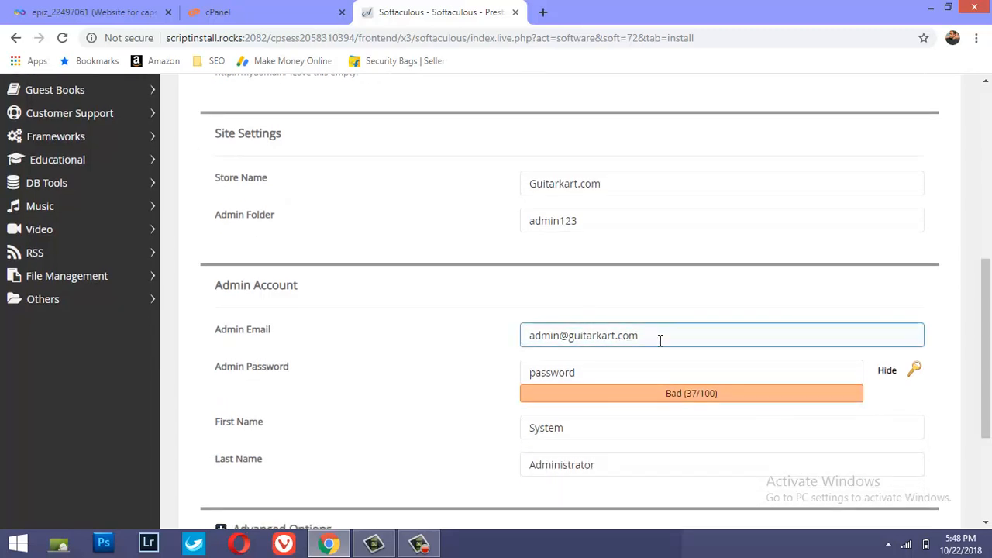
left_click_drag(656, 337, 507, 317)
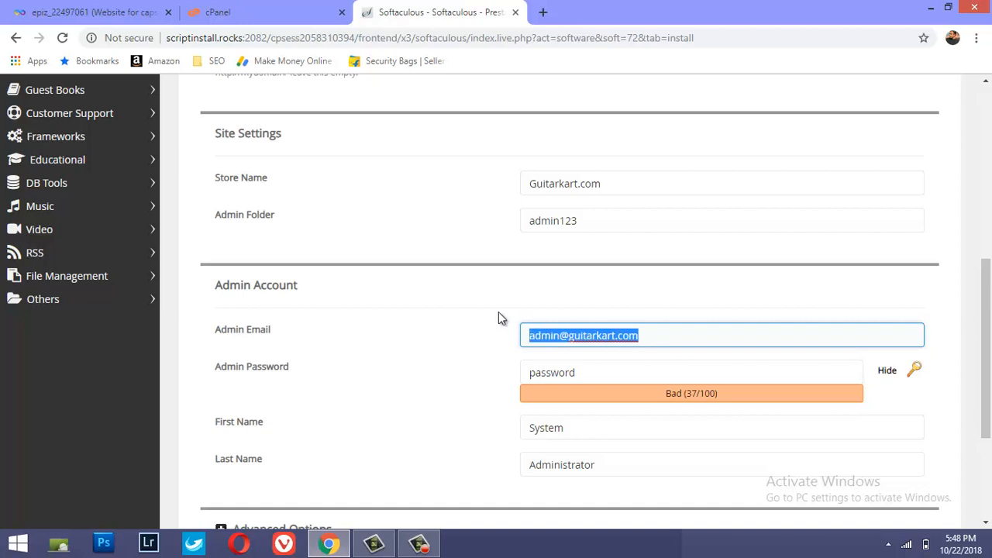
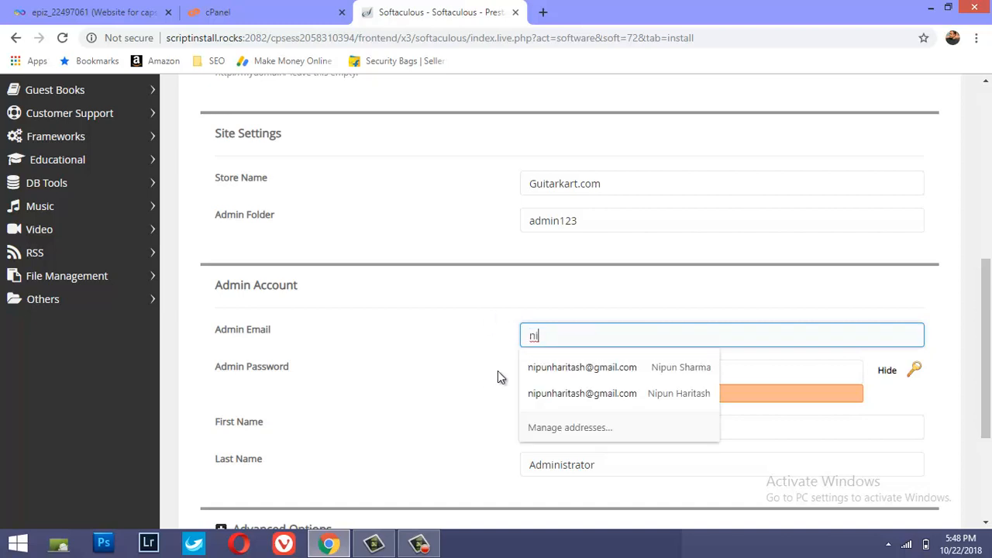
left_click(563, 378)
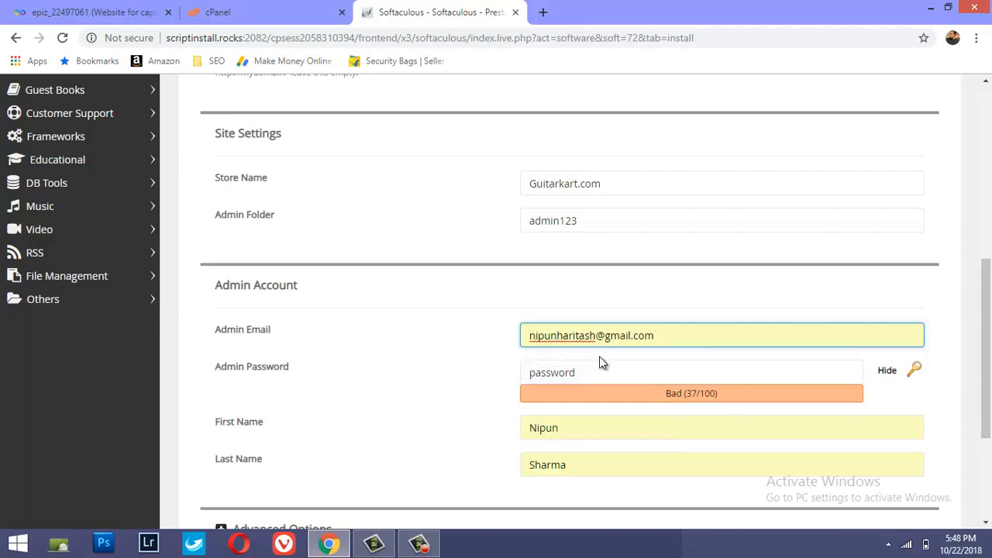
Hide the admin password's characters and replace the default with a new admin password
left_click(596, 371)
left_click_drag(595, 372, 505, 371)
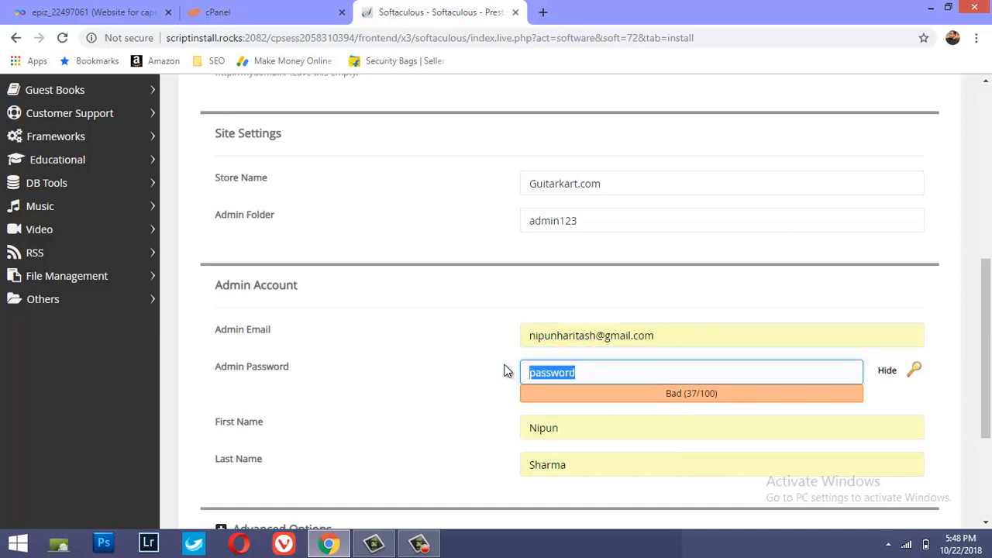
key("BackSpace")
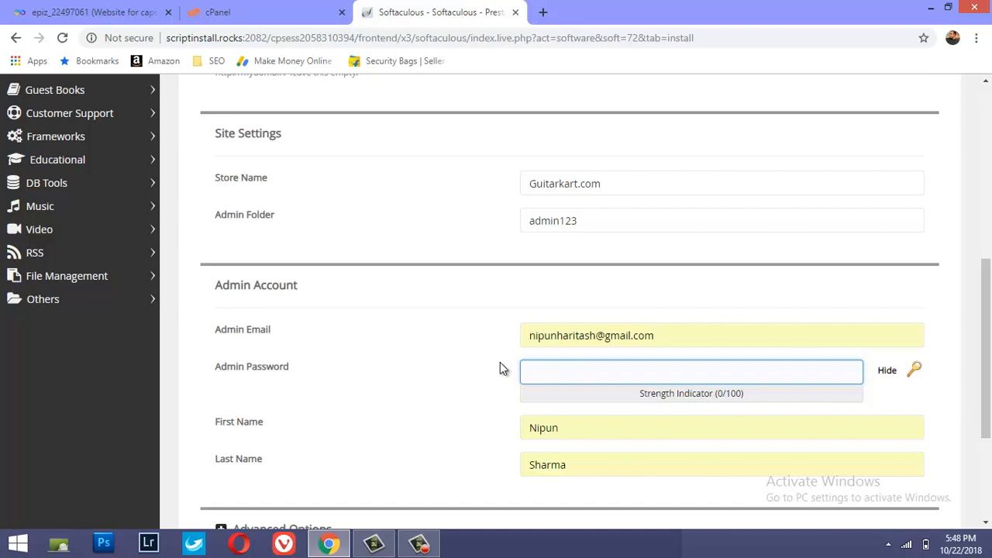
type("P")
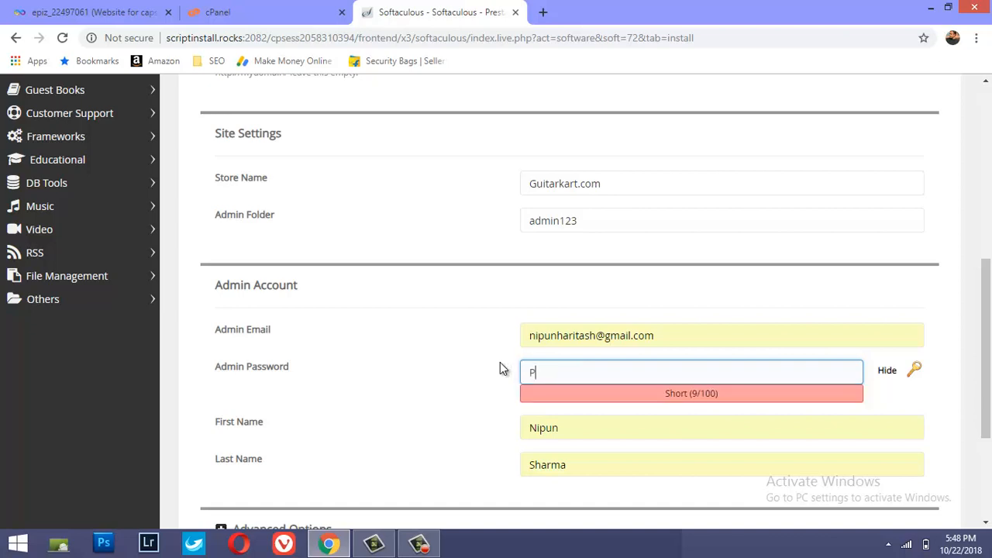
key("BackSpace")
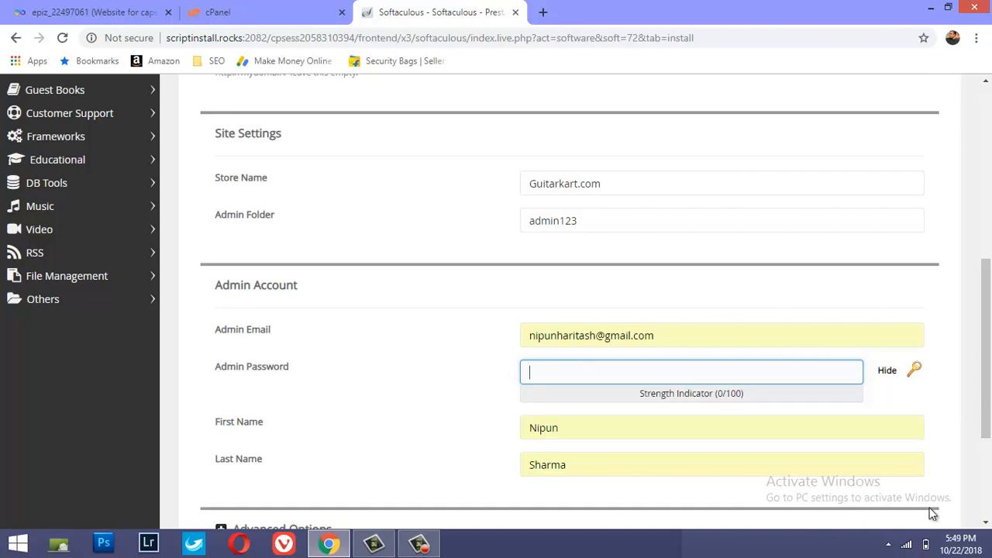
left_click(888, 372)
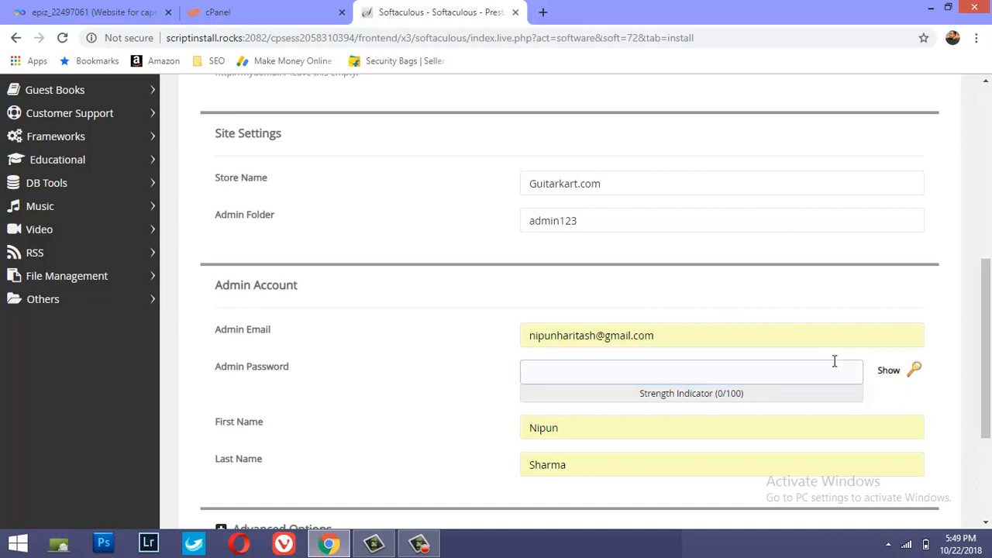
left_click(811, 377)
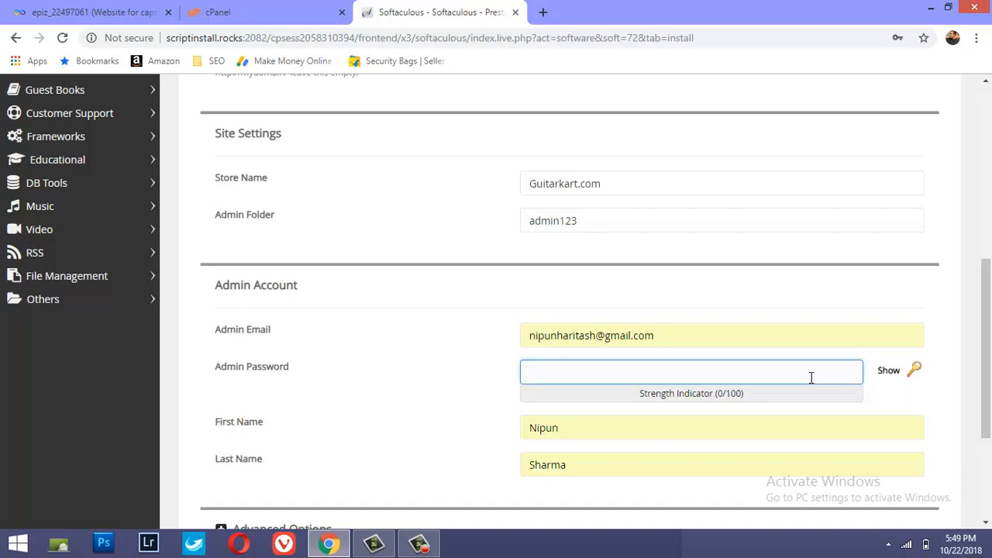
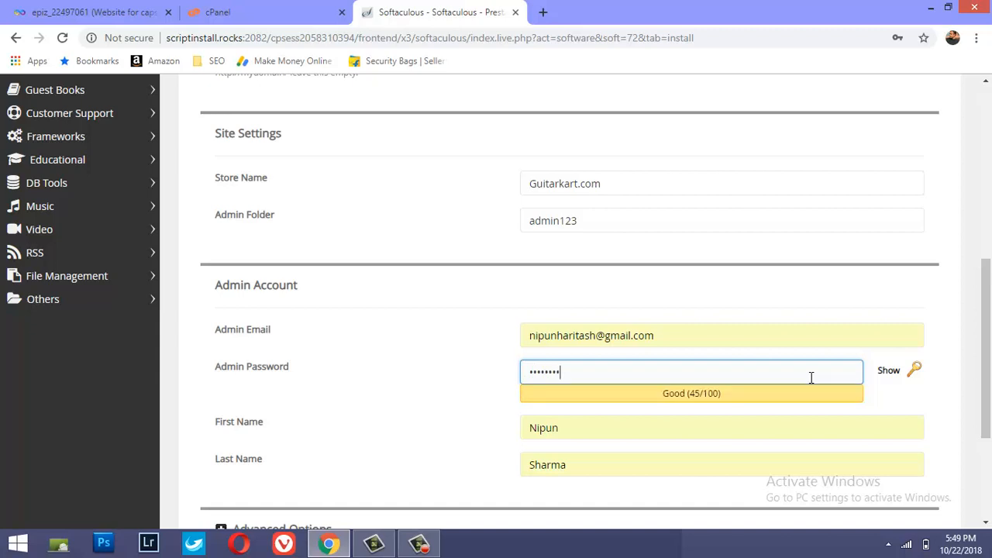
Check the admin account details, start the PrestaShop installation and save the admin login in the browser
scroll(532, 369, "down", 1)
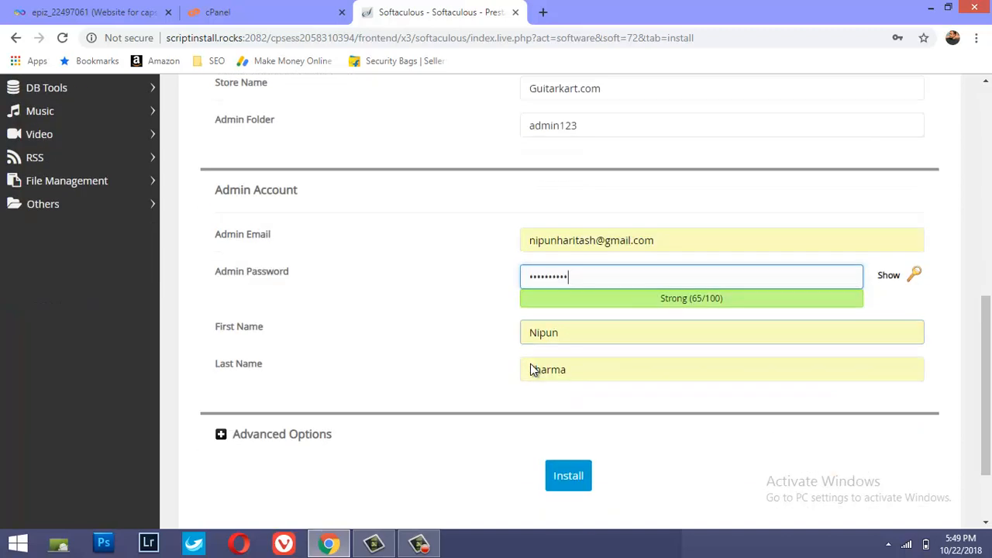
scroll(532, 370, "down", 2)
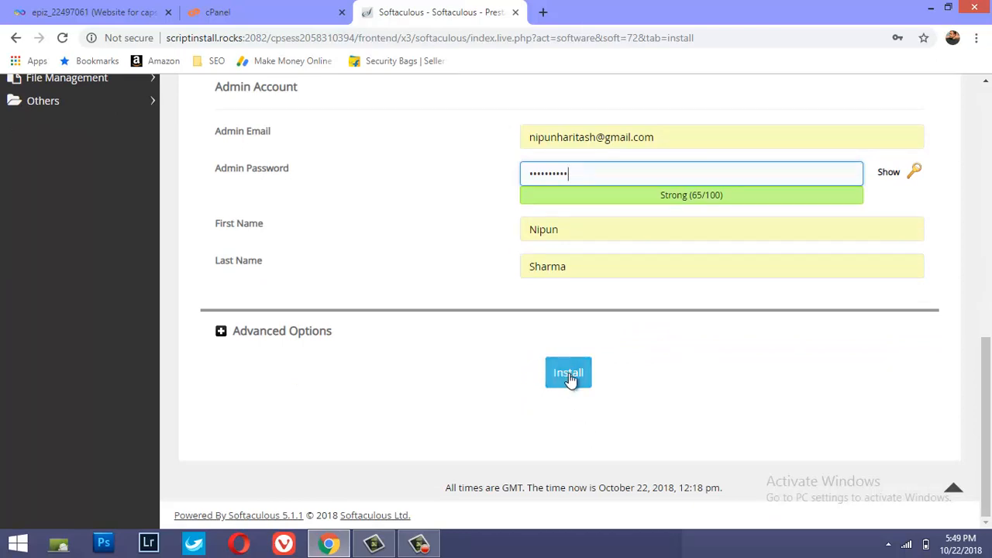
scroll(609, 388, "up", 1)
scroll(610, 387, "up", 1)
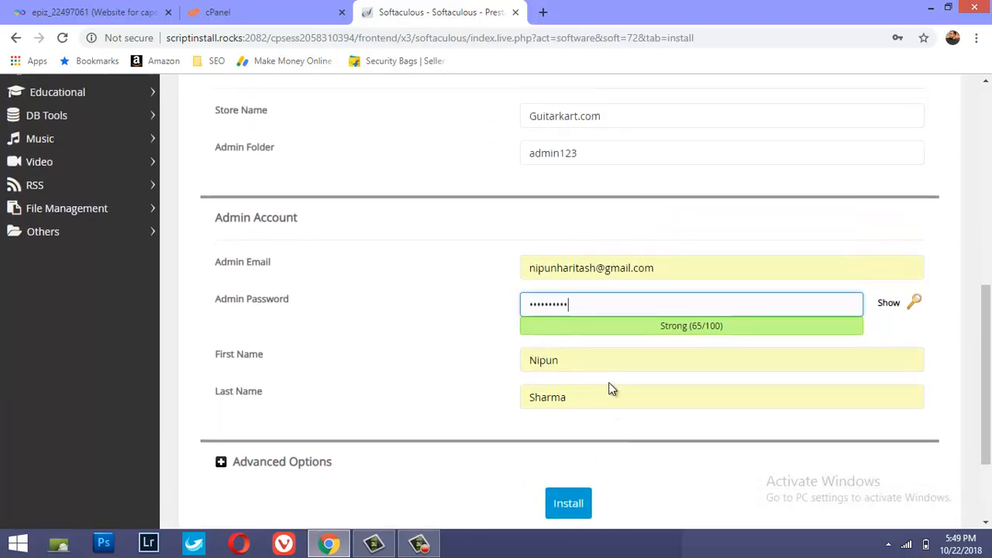
scroll(609, 387, "down", 2)
left_click(581, 376)
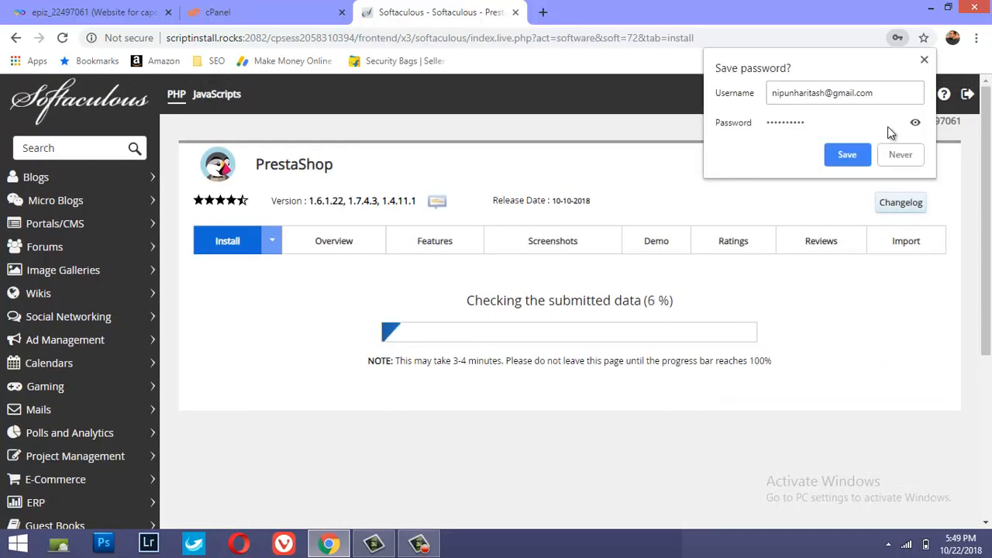
left_click(867, 154)
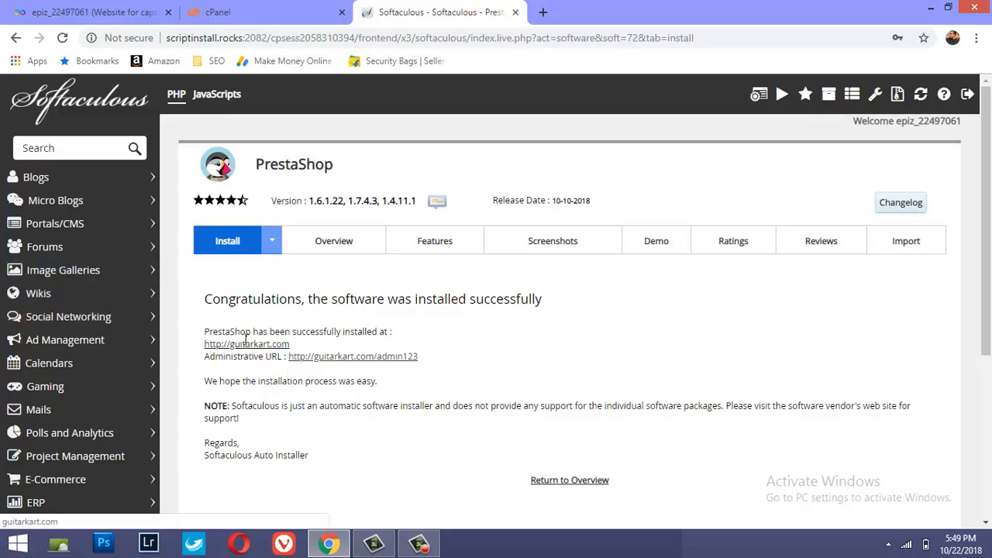
Open the new store's administrative URL, guitarkart.com/admin123, from the installation confirmation
scroll(267, 332, "down", 1)
scroll(267, 332, "down", 1)
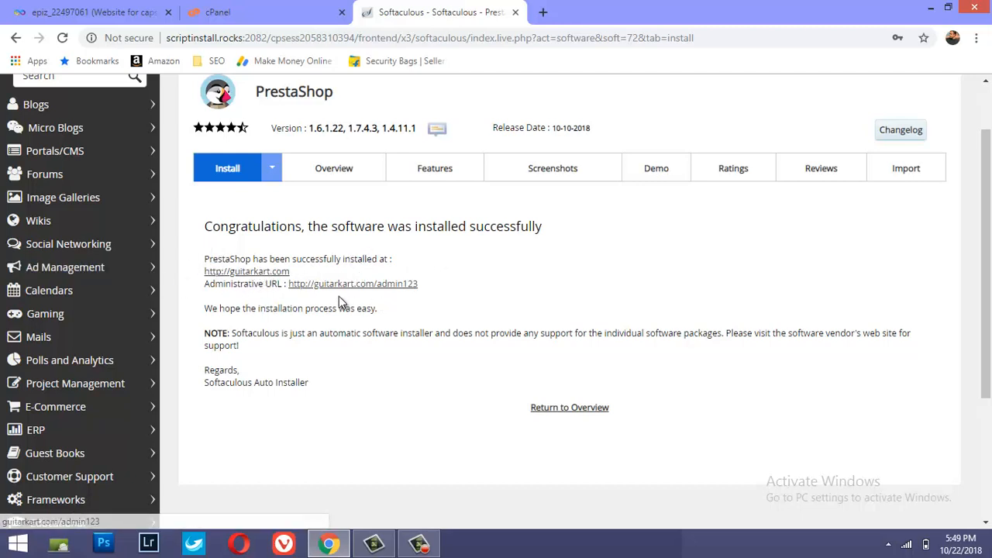
left_click(380, 285)
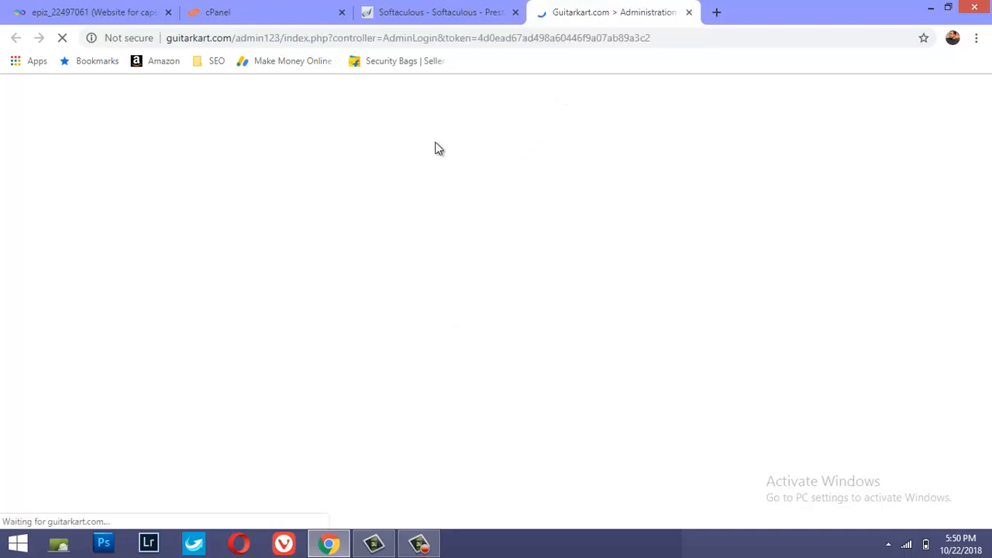
left_click(426, 16)
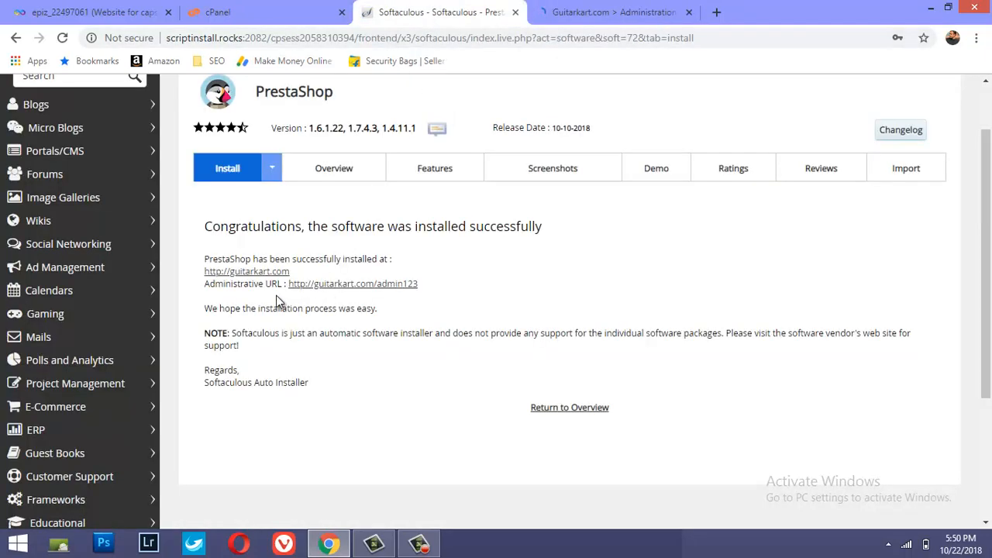
left_click(593, 15)
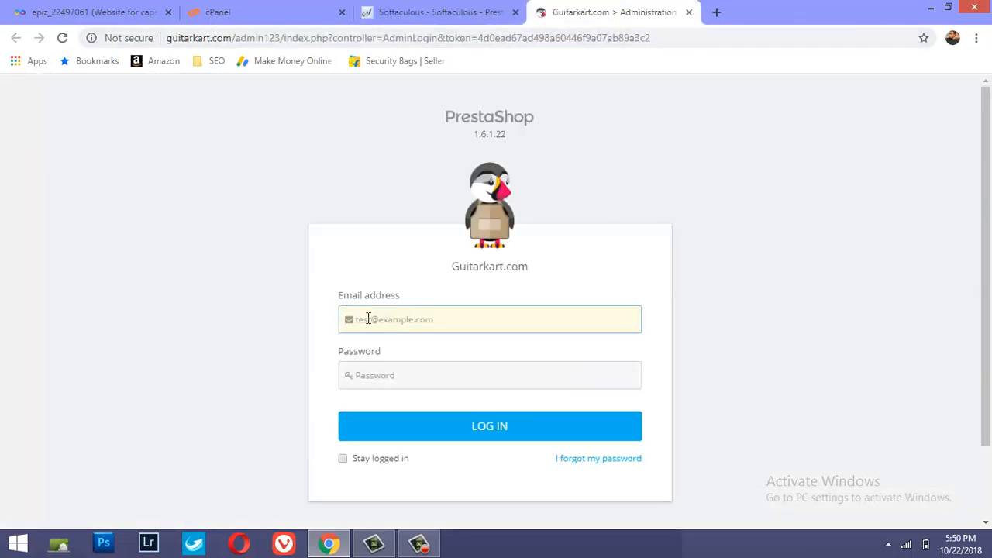
Log in to the store's back office with the admin email and password, and dismiss the offer to save the password
left_click(368, 319)
left_click(495, 360)
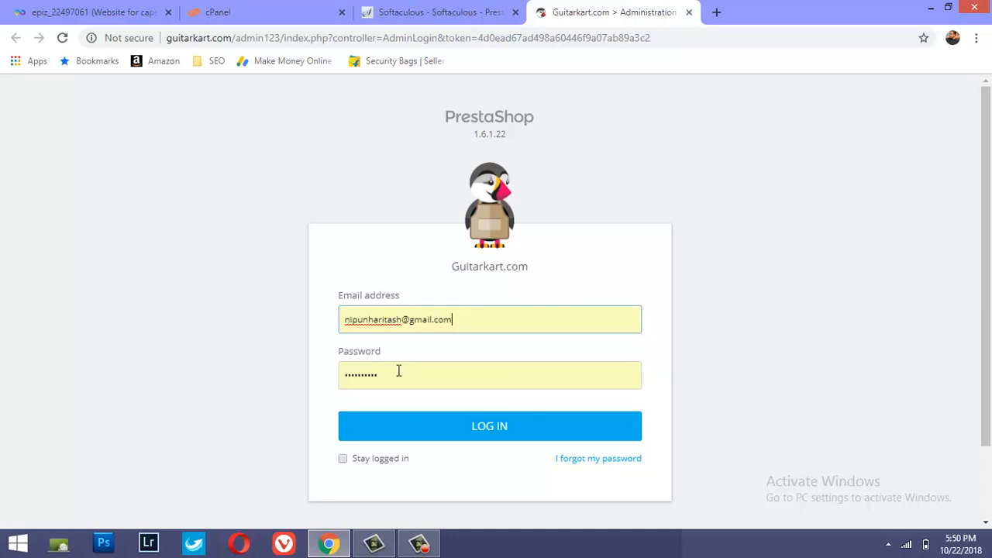
double_click(426, 382)
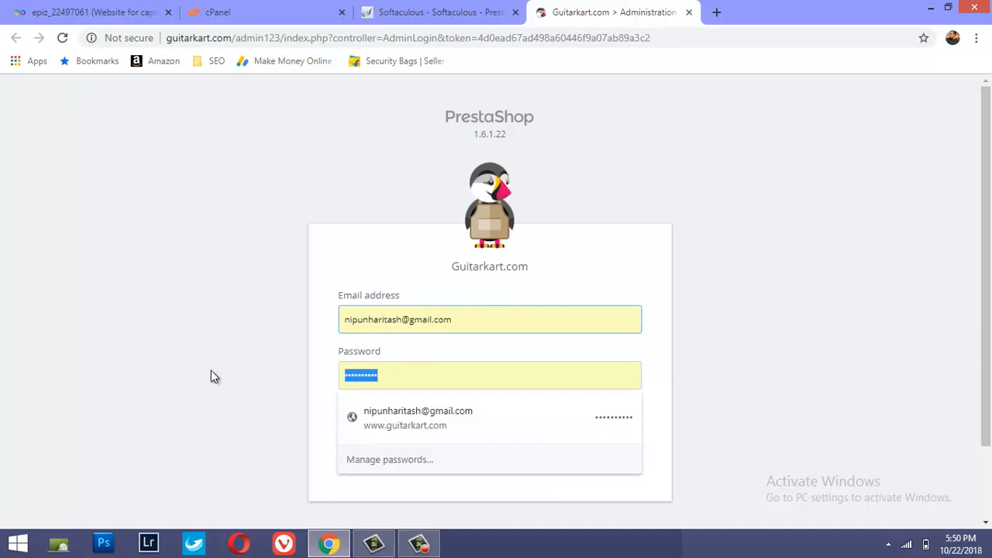
type("••")
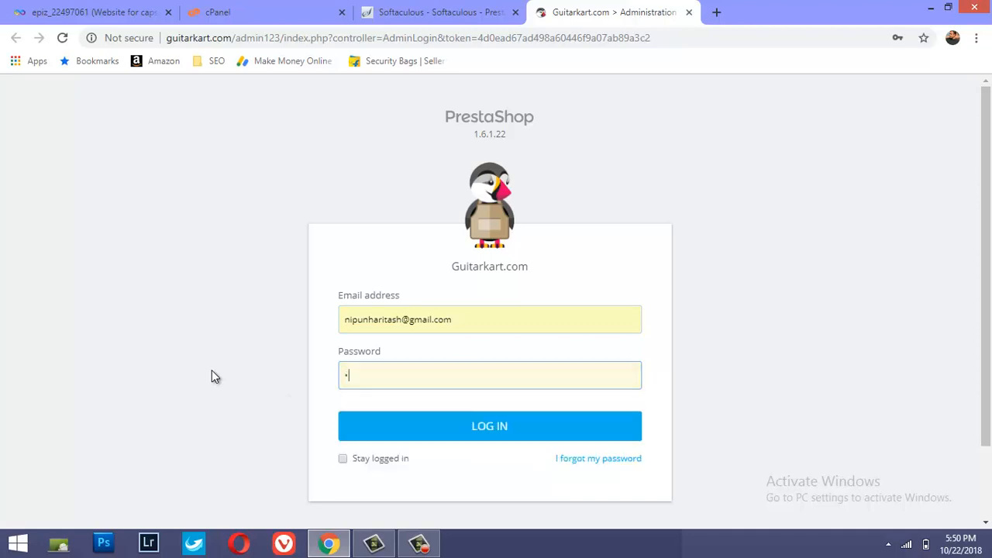
type("•••••••")
left_click(440, 427)
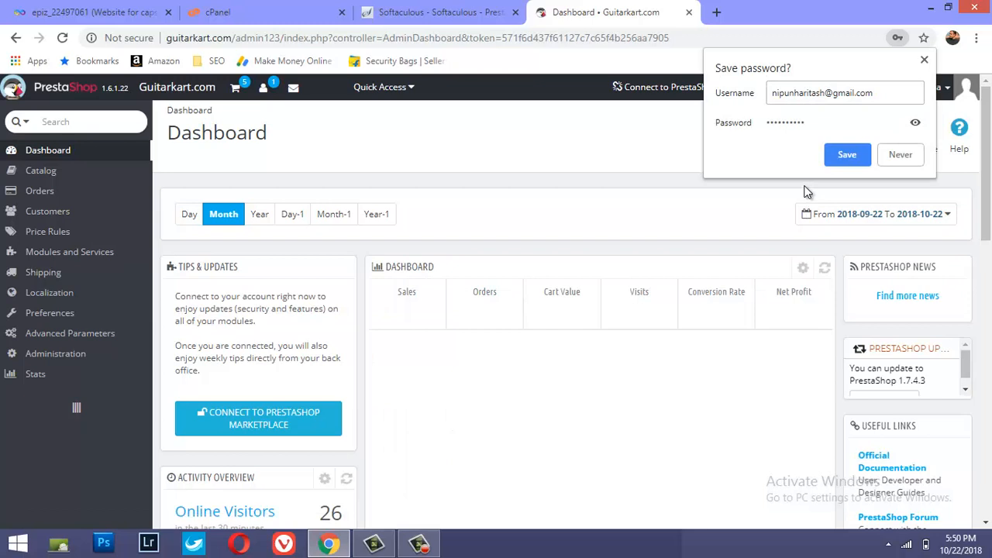
left_click(925, 62)
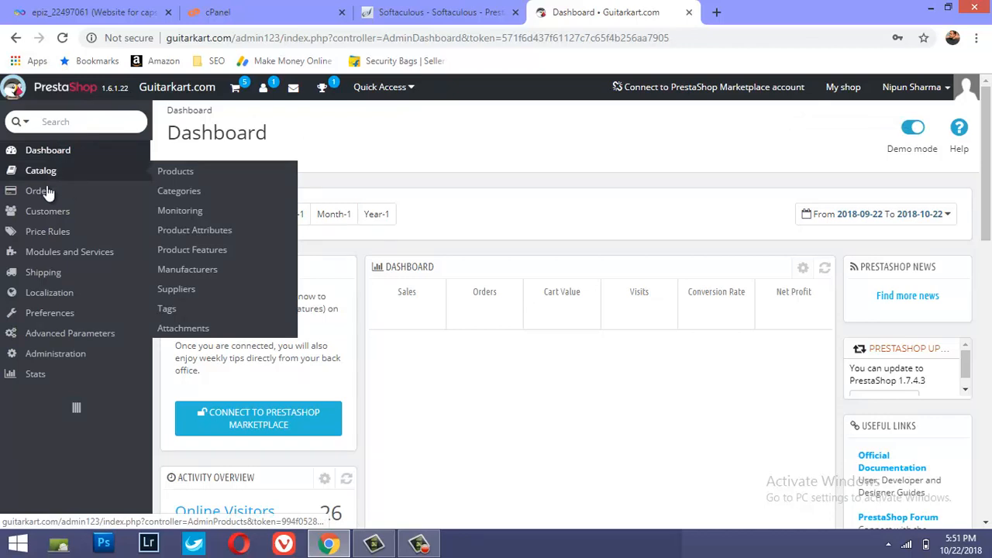
Look over the back office menu and dashboard, and turn off Demo mode
mouse_move(74, 280)
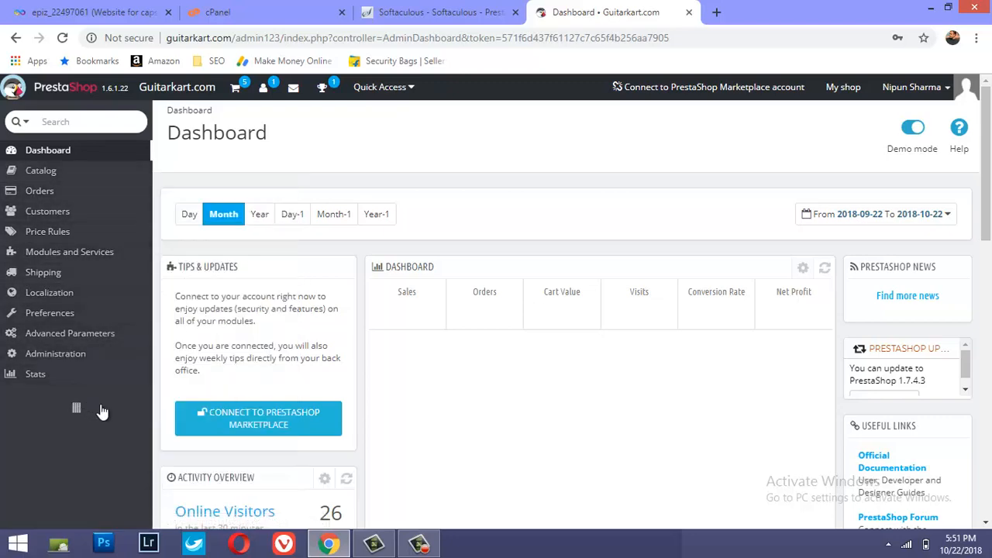
scroll(344, 323, "down", 8)
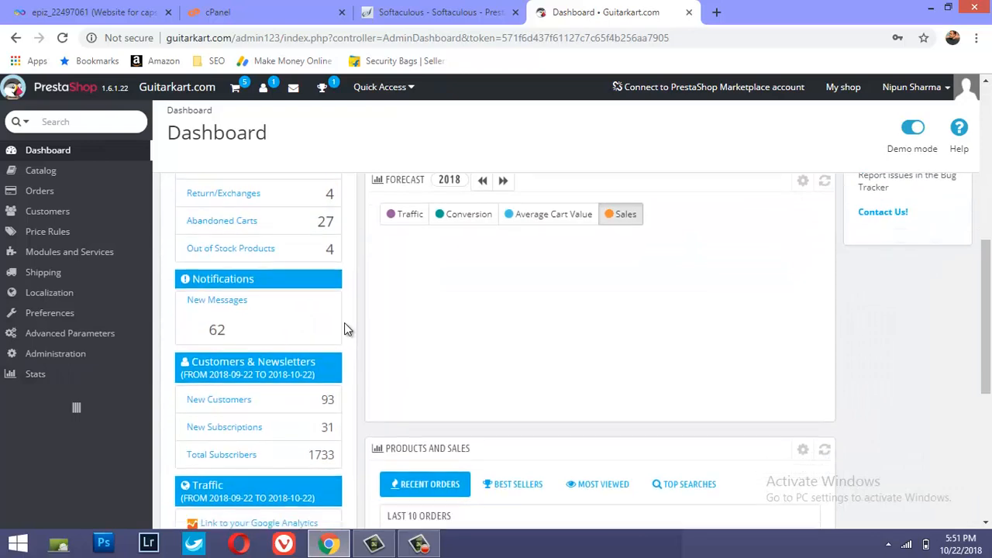
scroll(345, 328, "down", 1)
scroll(414, 336, "up", 10)
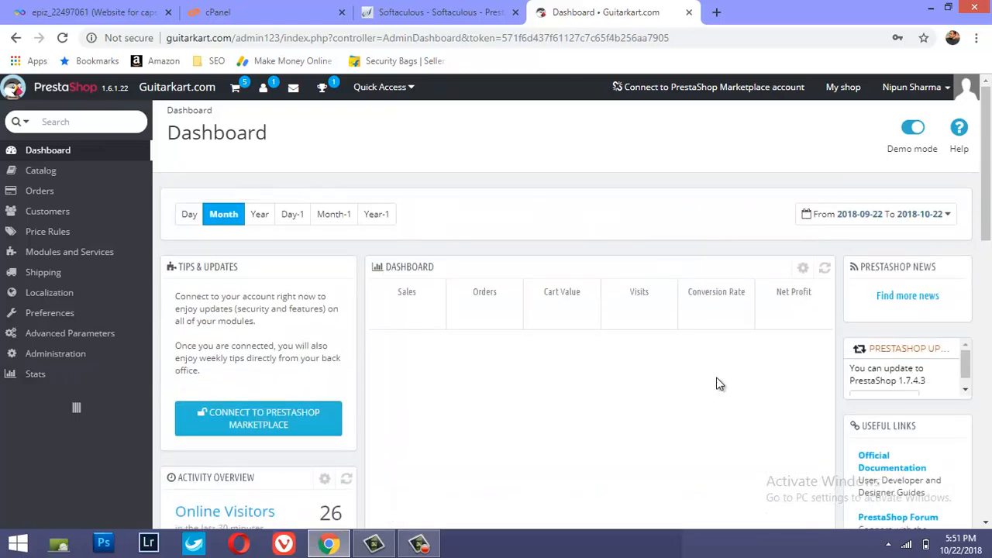
left_click(914, 131)
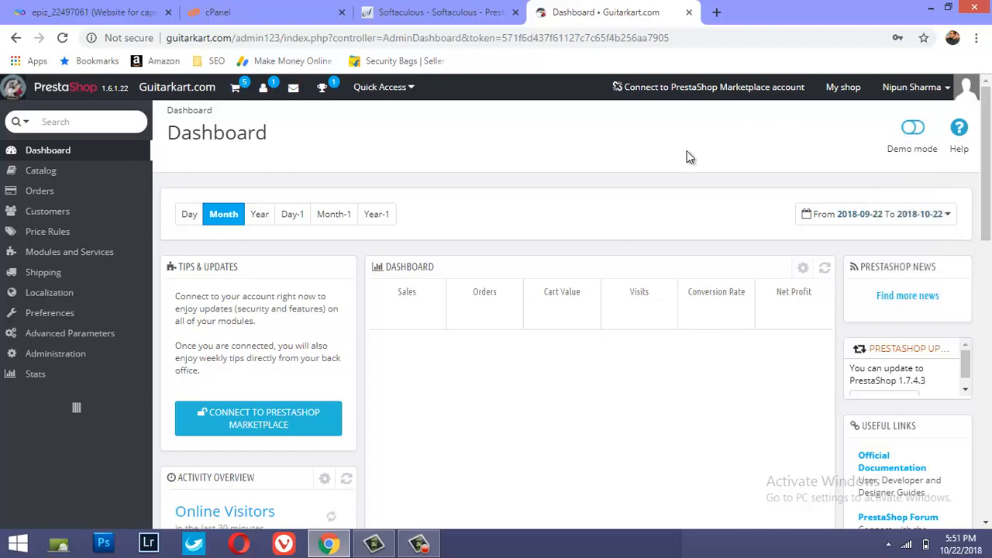
Turn Demo mode back on so the dashboard displays sample data
scroll(745, 152, "down", 3)
left_click(912, 132)
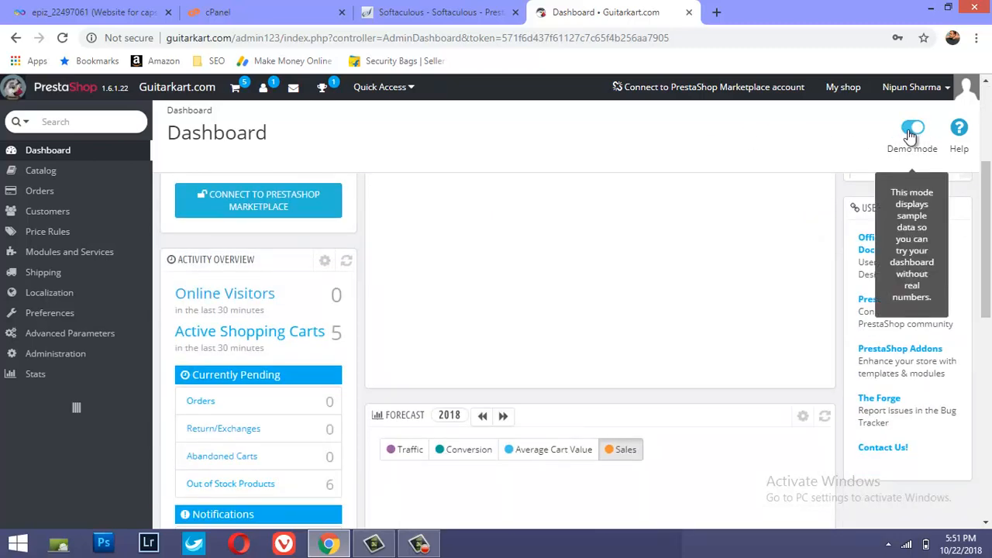
left_click(912, 132)
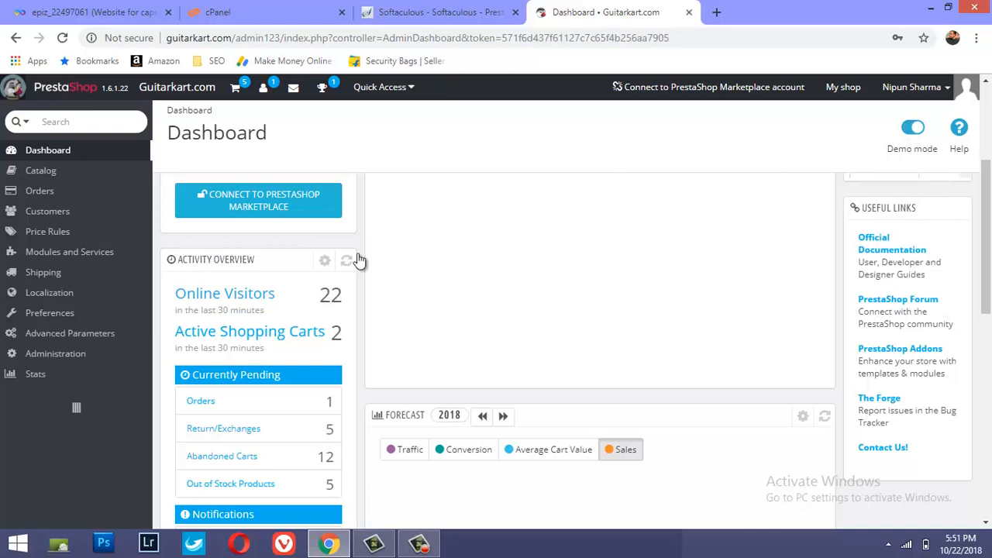
Examine the dashboard's activity overview, forecast, traffic sources and recent orders
scroll(356, 263, "down", 2)
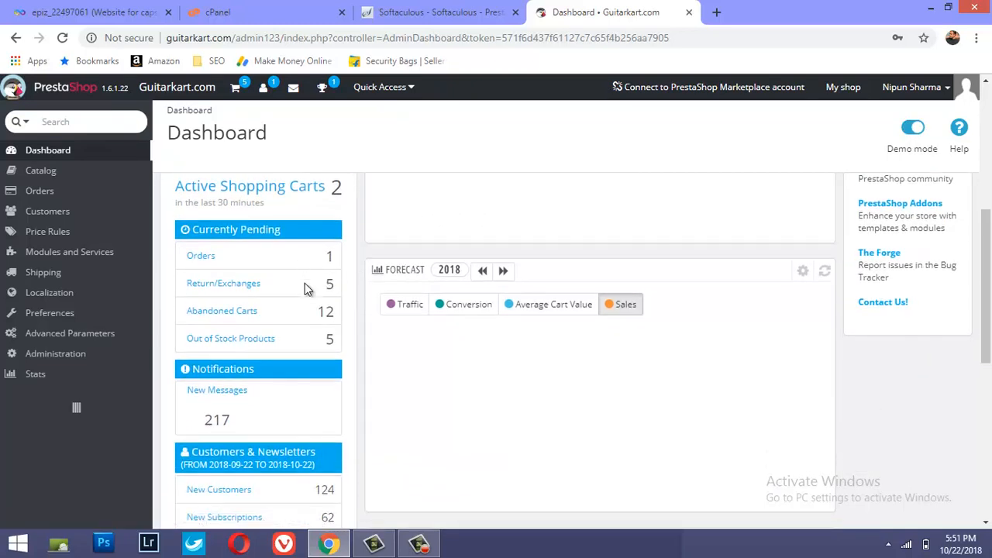
scroll(328, 398, "down", 3)
scroll(332, 399, "up", 4)
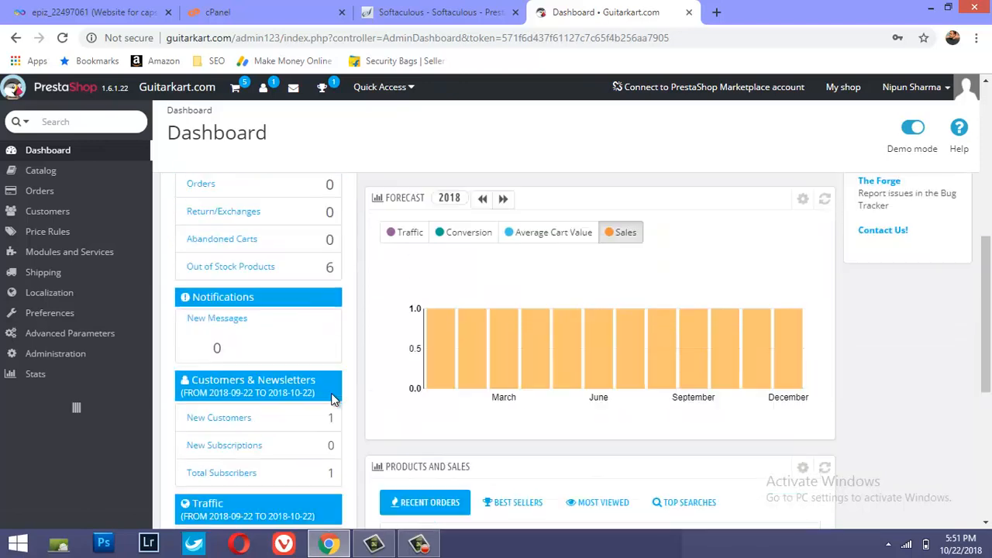
scroll(339, 366, "up", 2)
scroll(325, 343, "down", 1)
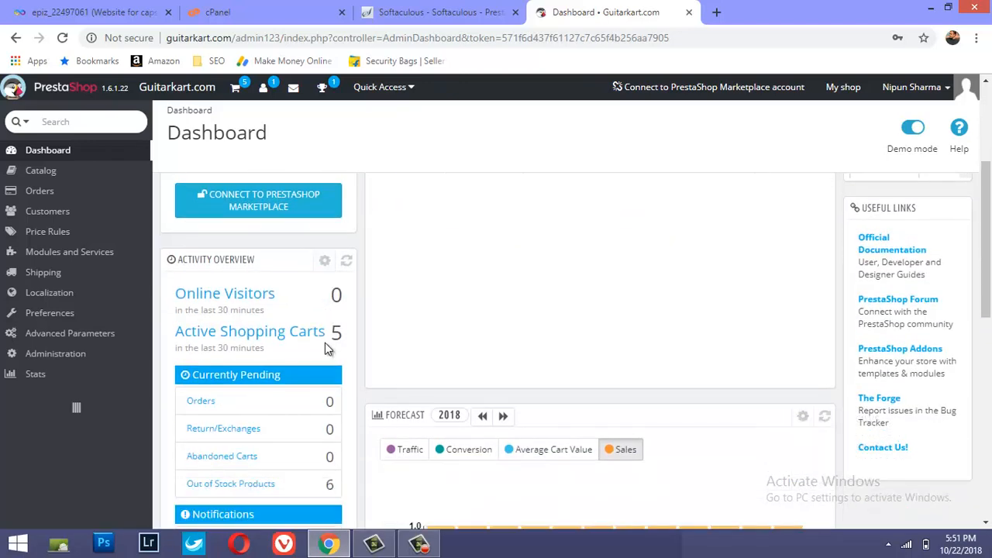
scroll(349, 359, "down", 7)
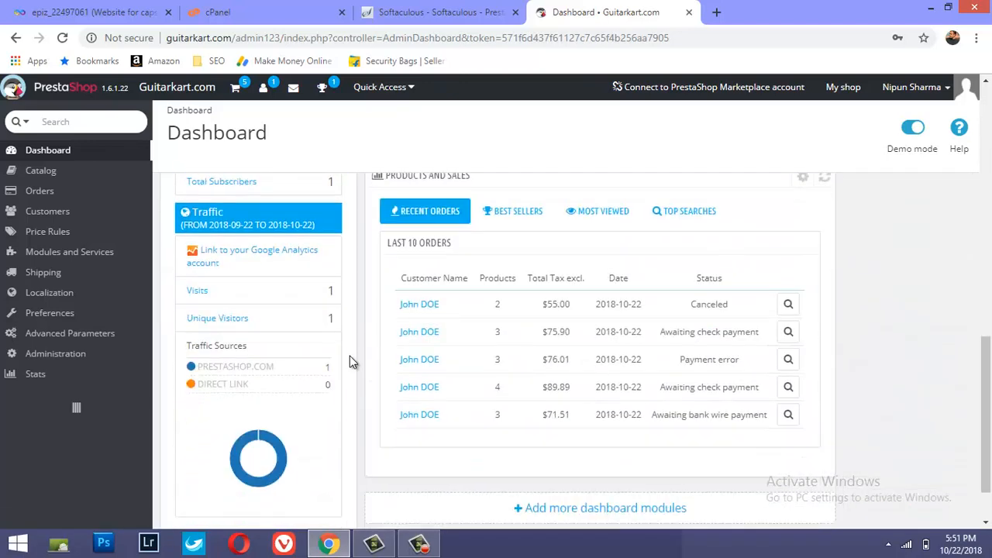
scroll(527, 322, "down", 1)
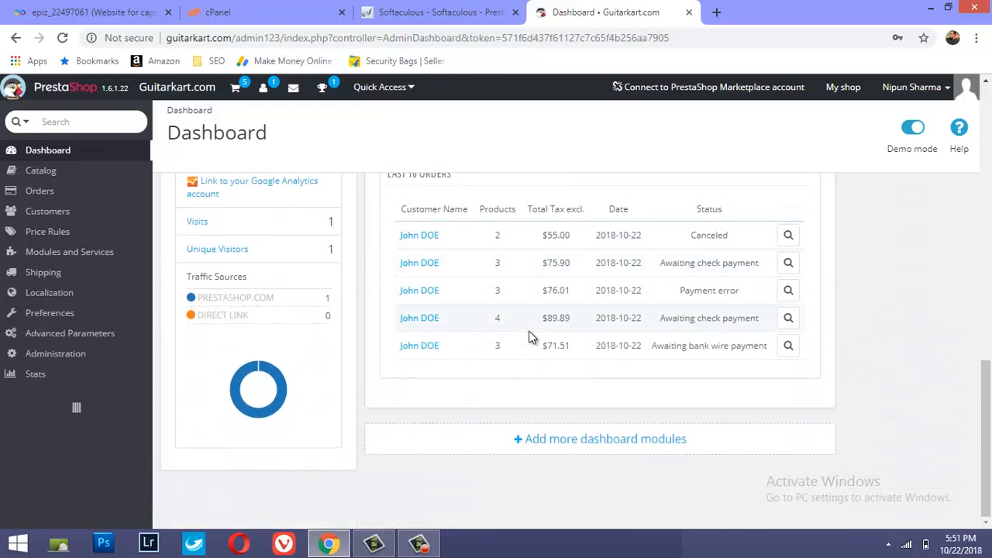
scroll(535, 326, "up", 7)
scroll(535, 325, "up", 4)
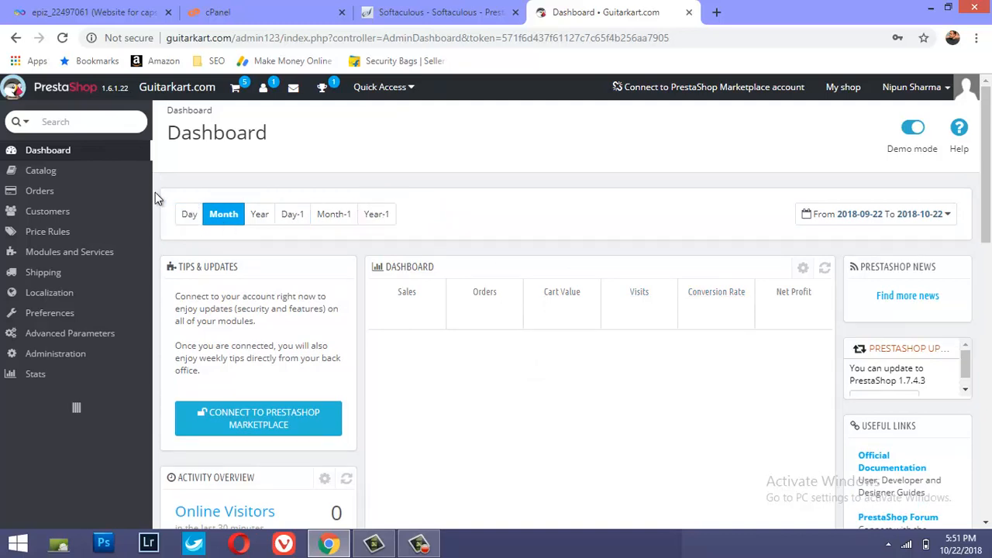
Open the Themes preferences and look over the current theme's customization, configuration and logo settings
mouse_move(83, 313)
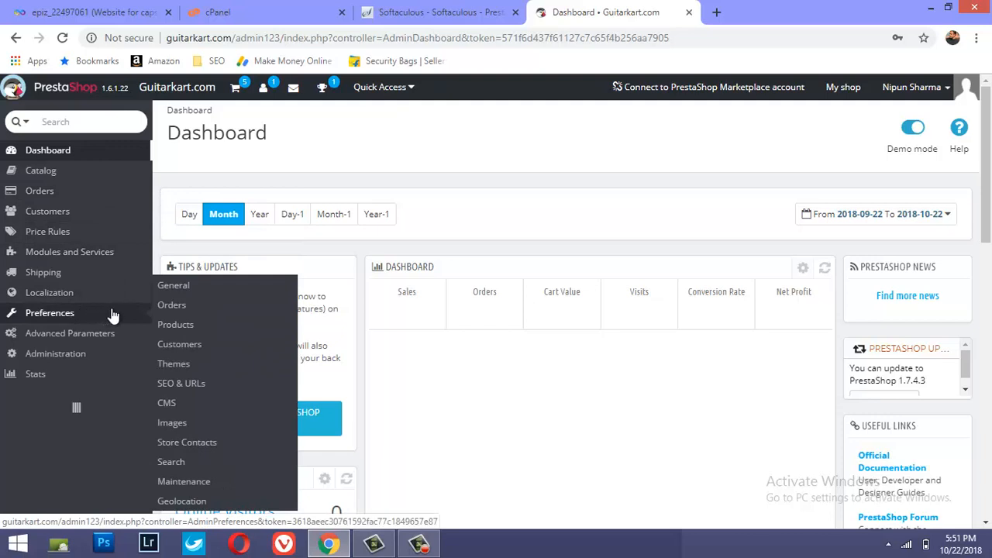
left_click(174, 364)
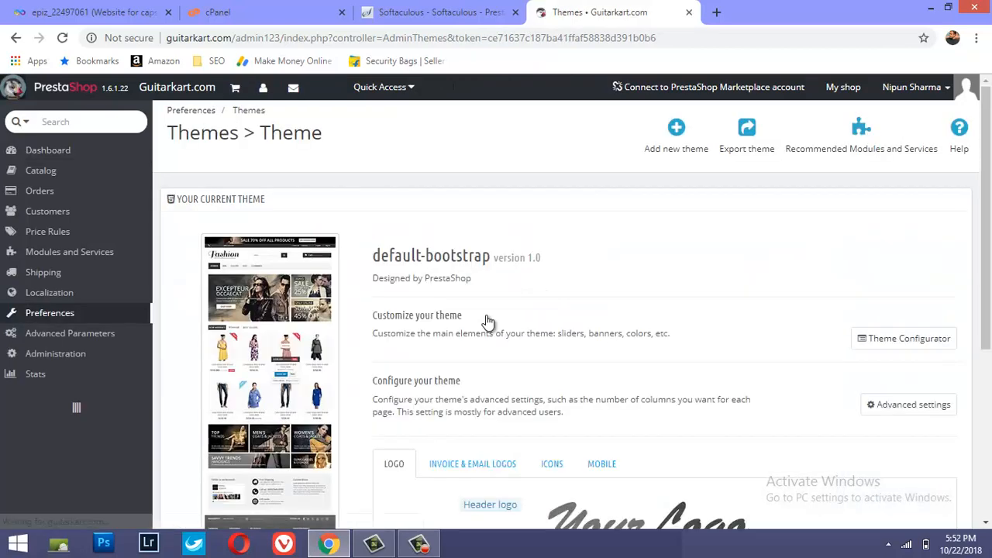
scroll(487, 320, "down", 2)
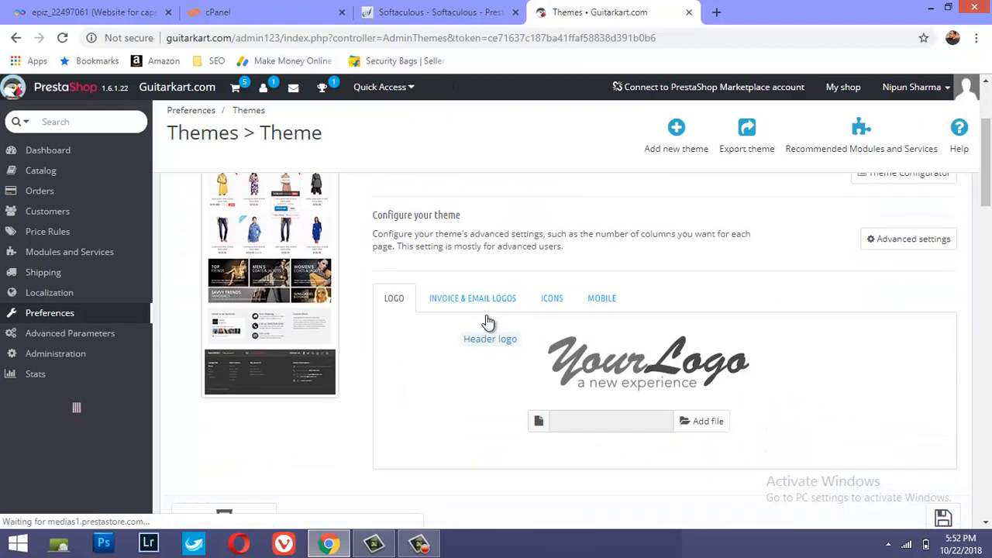
scroll(487, 320, "down", 3)
scroll(488, 322, "up", 3)
scroll(488, 321, "up", 1)
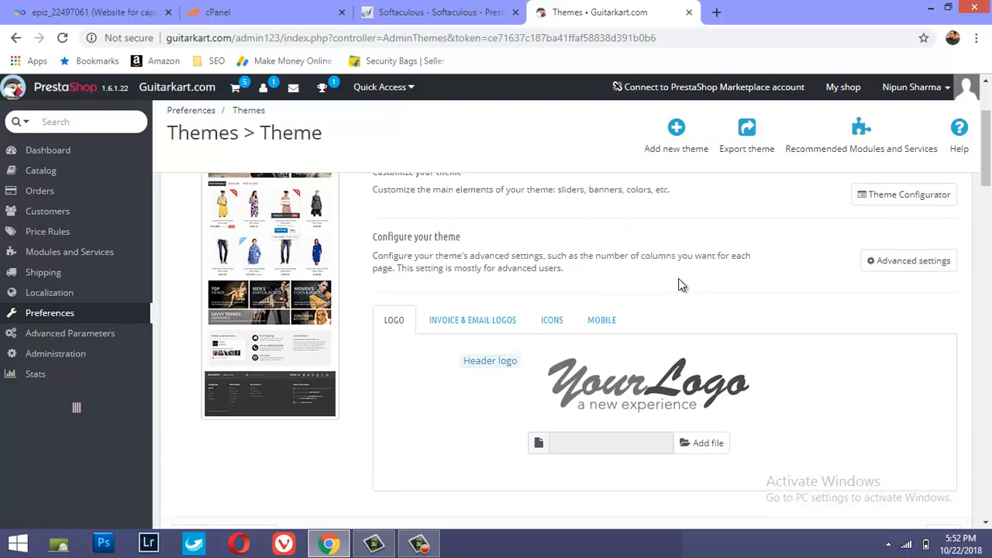
scroll(678, 284, "up", 2)
scroll(678, 284, "down", 5)
scroll(679, 281, "down", 5)
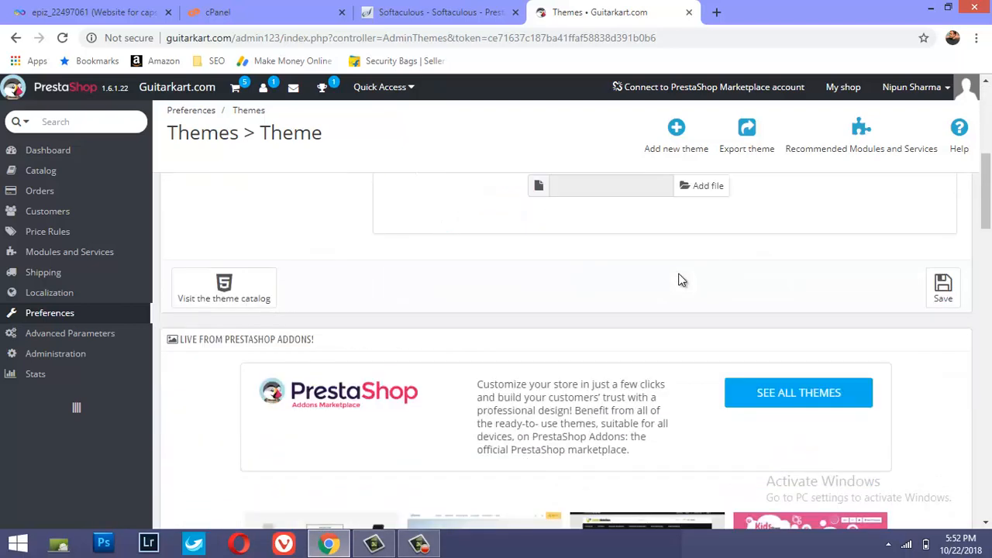
scroll(679, 281, "up", 8)
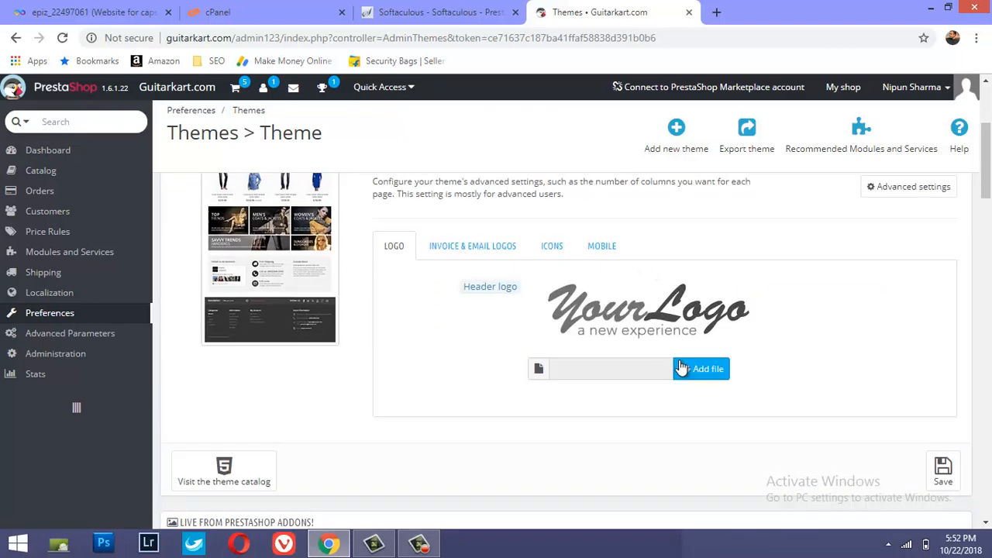
Replace the header logo with the desktop file guitarkart - Copy.png and save the theme settings
left_click(700, 372)
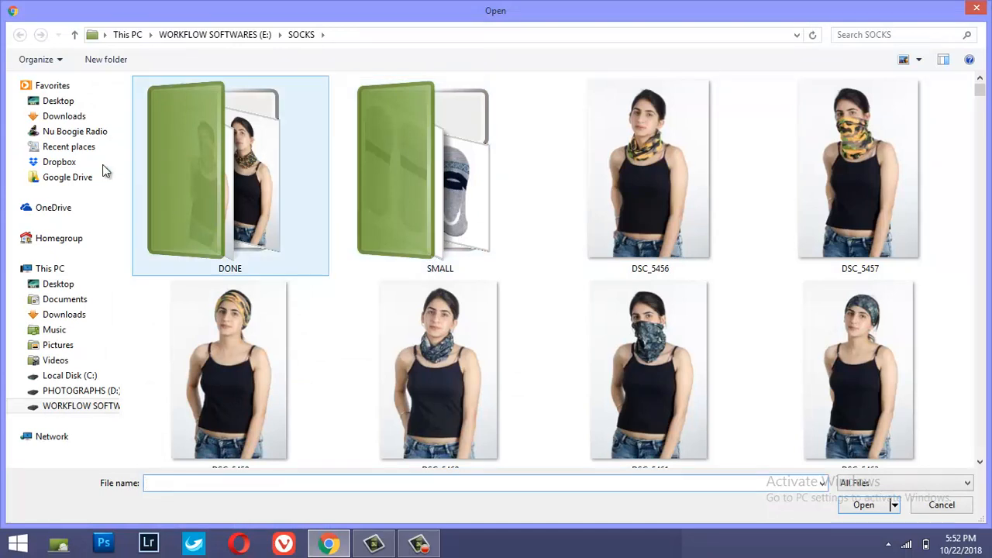
left_click(47, 107)
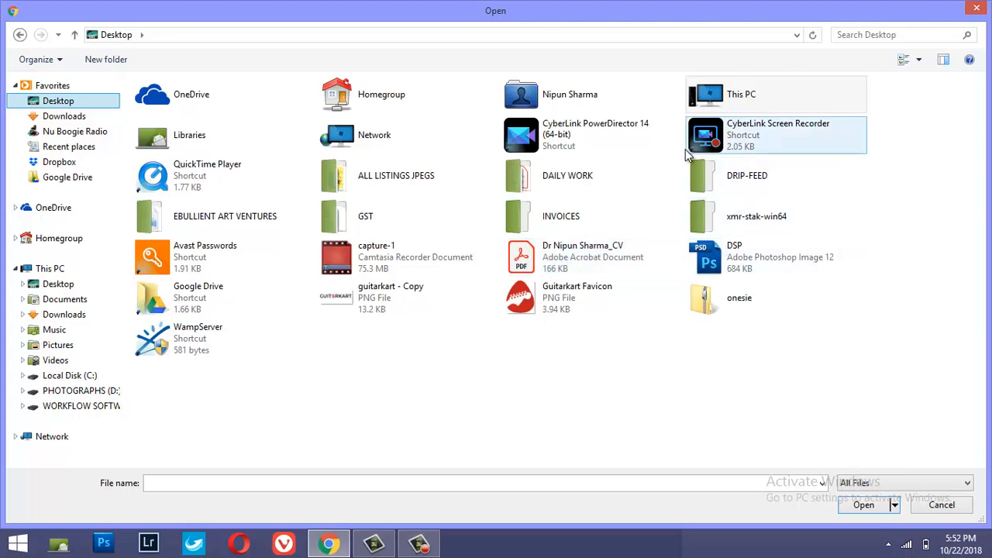
double_click(385, 296)
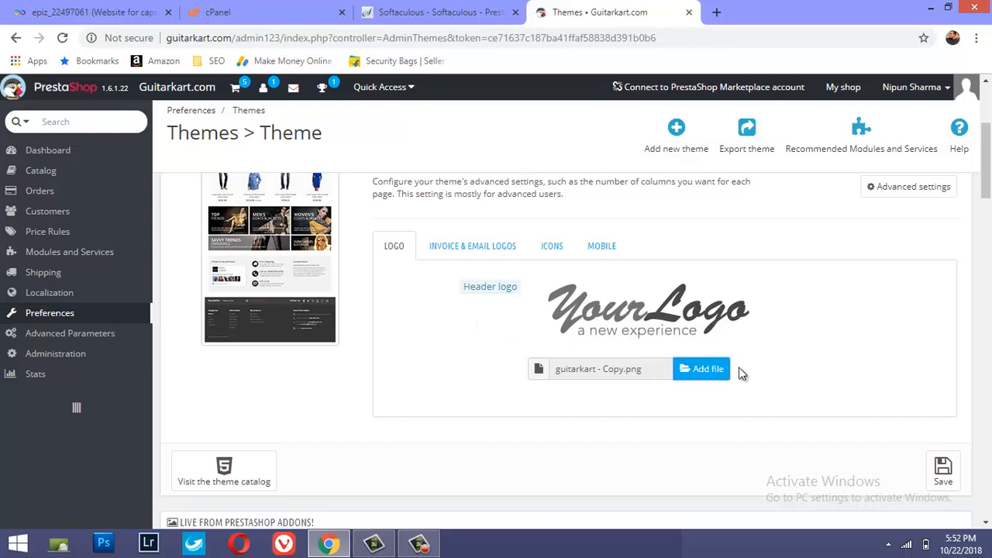
scroll(809, 387, "down", 1)
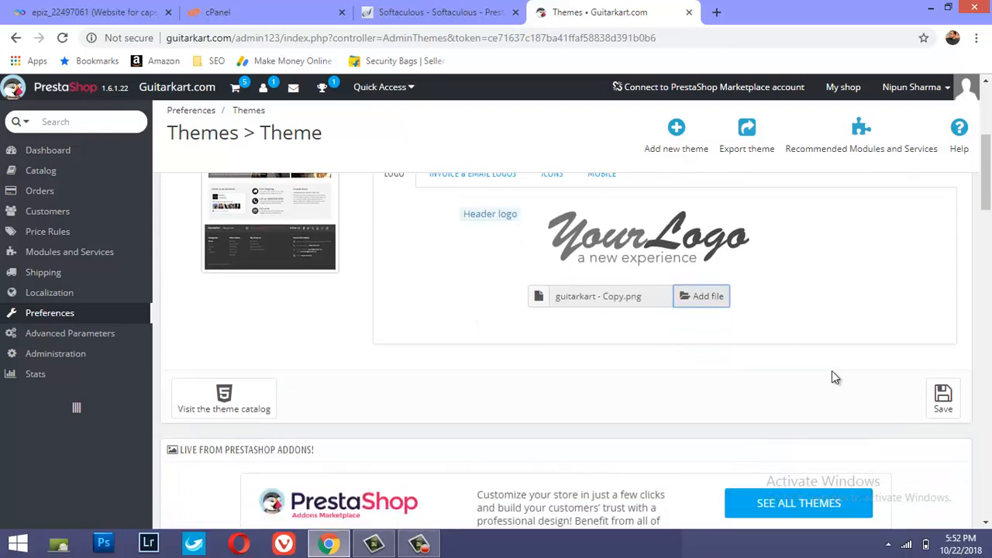
left_click(951, 405)
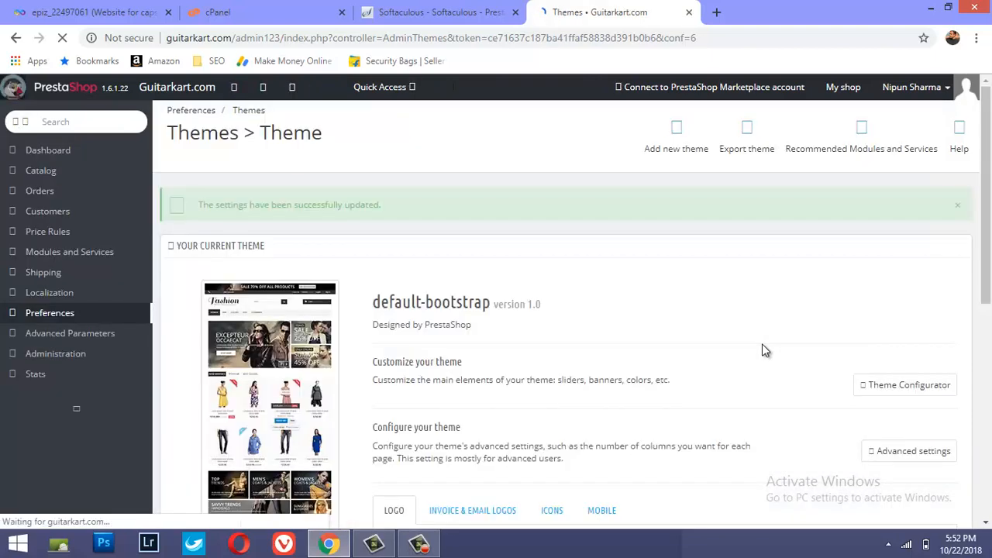
Check the header logo, then review the theme's mail and invoice logos
scroll(765, 350, "down", 5)
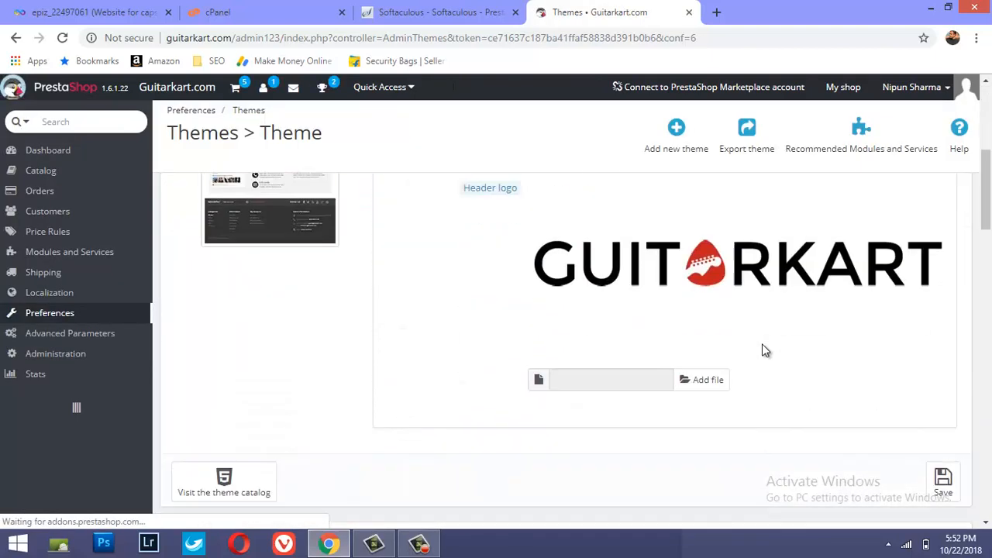
scroll(764, 350, "up", 1)
scroll(762, 351, "up", 1)
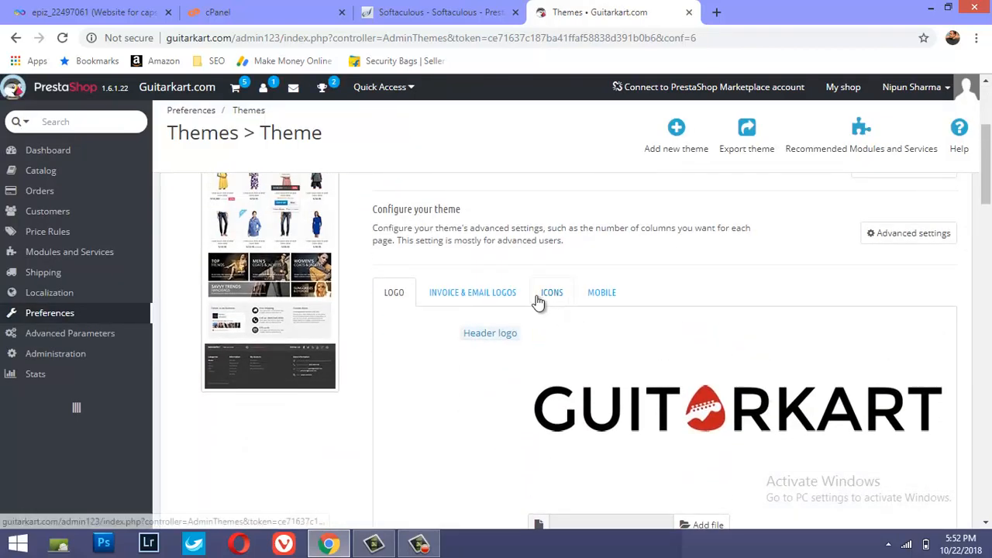
left_click(495, 298)
scroll(564, 312, "down", 1)
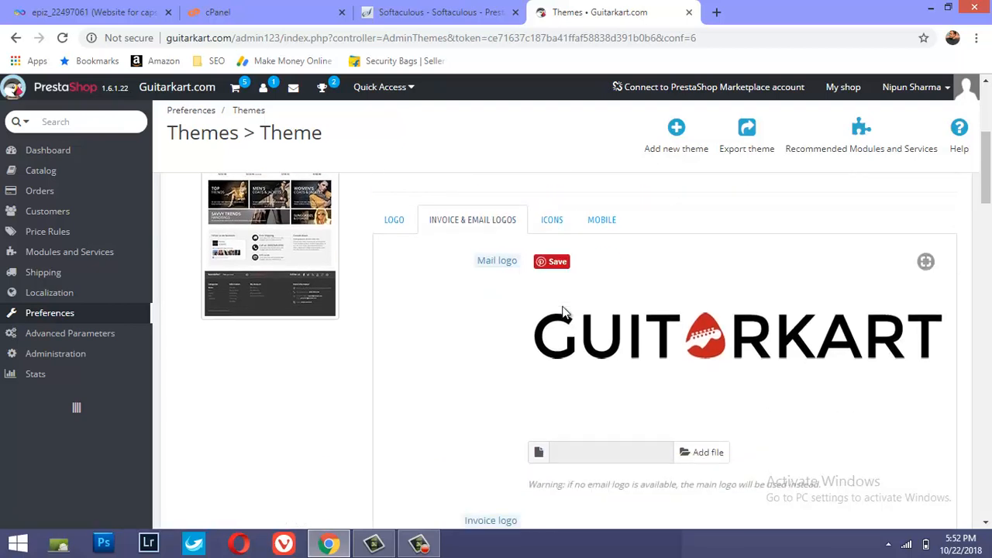
scroll(564, 313, "down", 8)
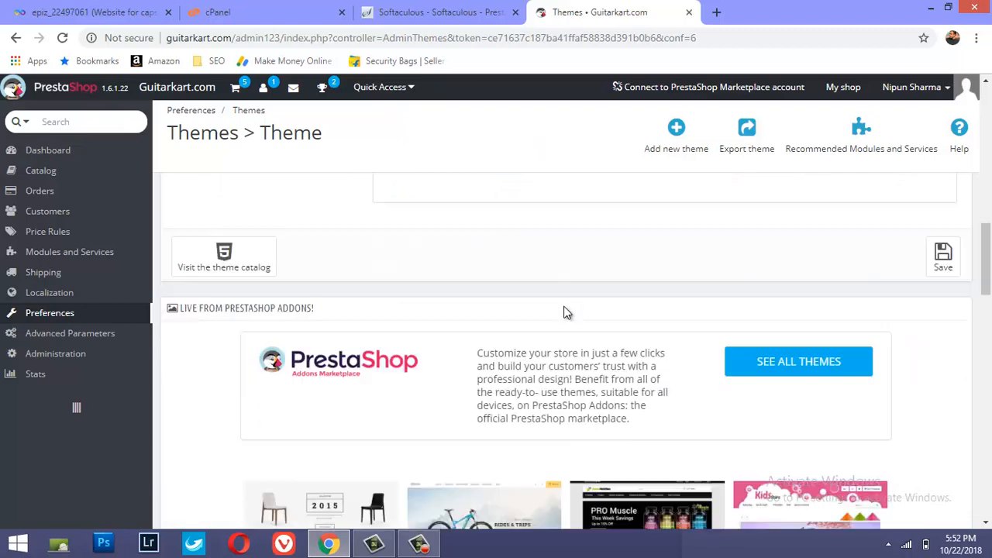
scroll(565, 312, "up", 6)
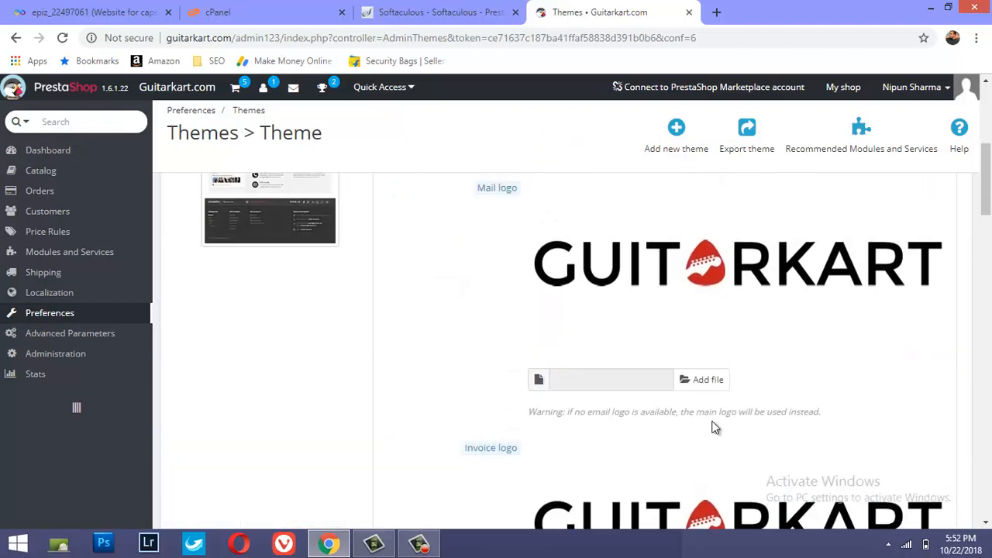
scroll(690, 404, "up", 2)
Try to replace the theme's favicon with the desktop file Guitarkart Favicon.png and save the settings
left_click(548, 300)
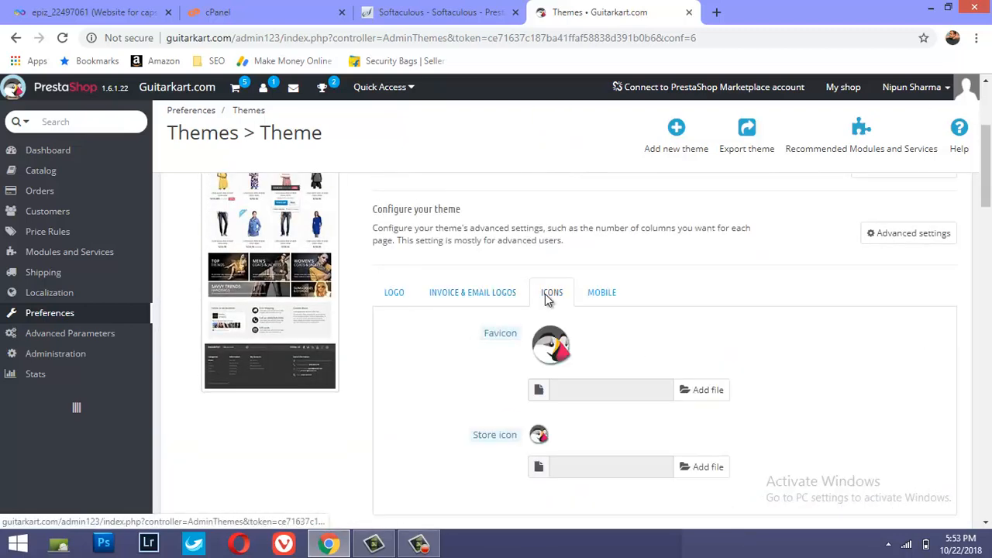
scroll(582, 330, "down", 2)
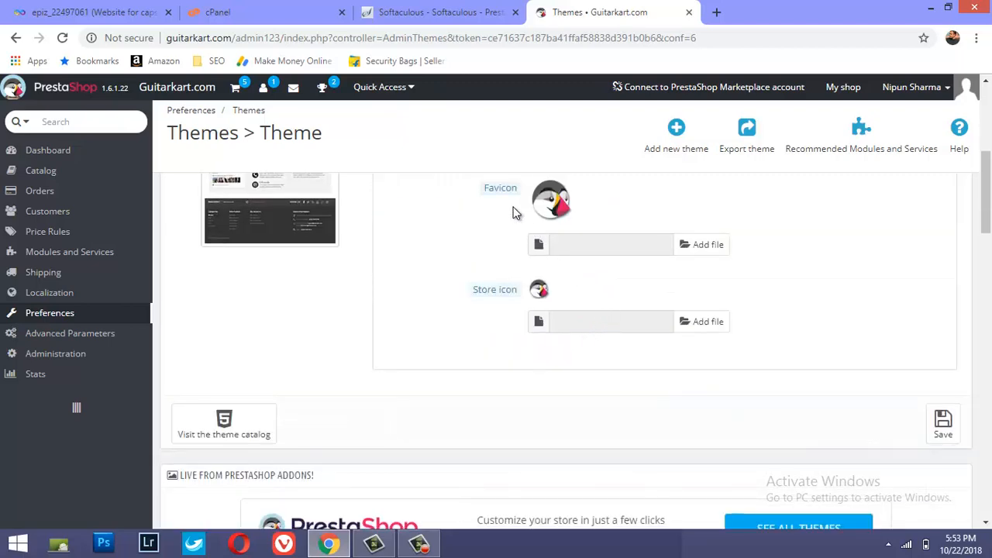
left_click(697, 248)
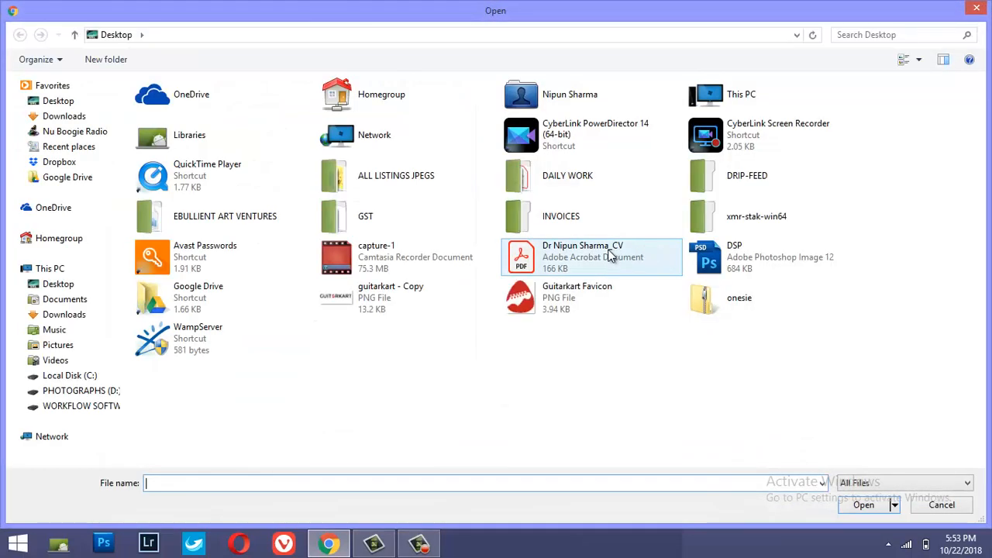
double_click(597, 305)
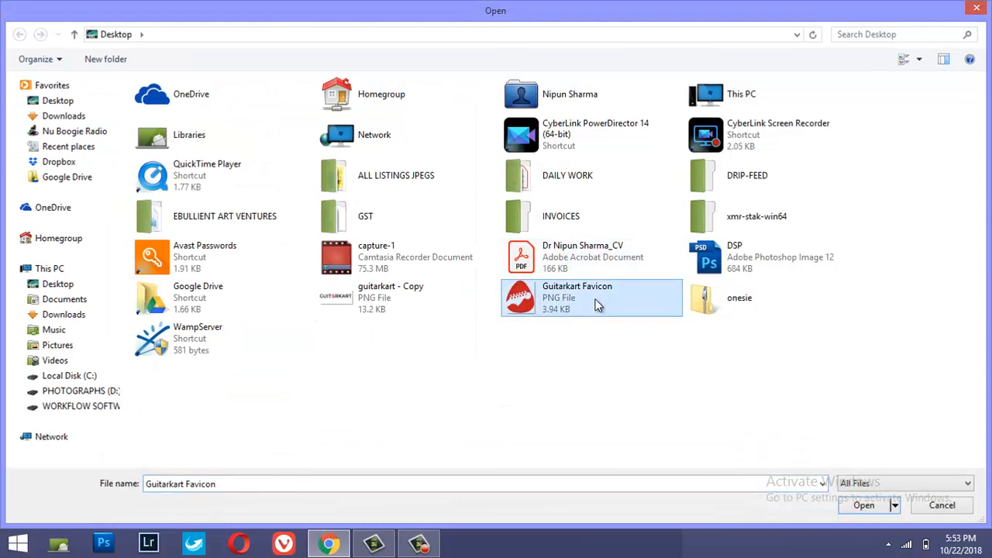
scroll(688, 278, "up", 1)
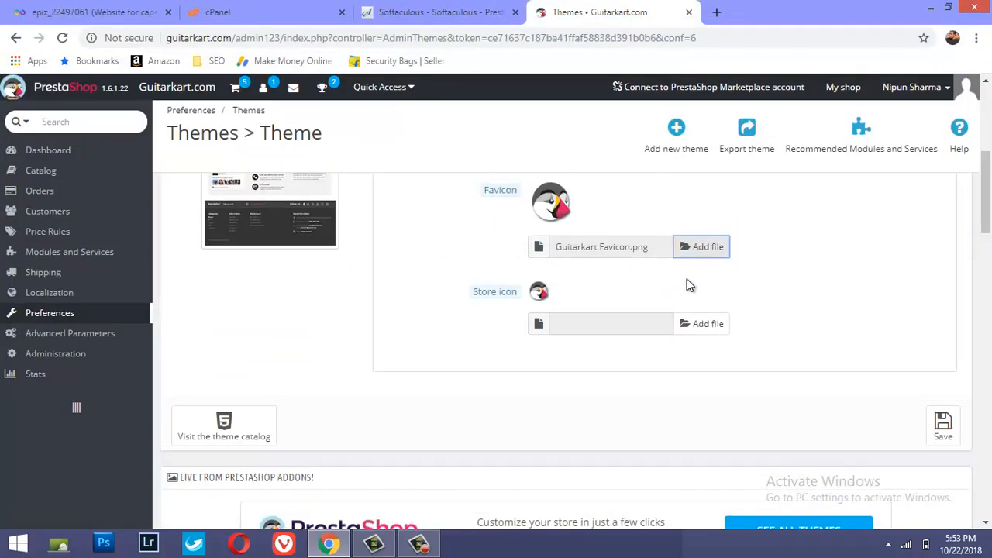
scroll(687, 281, "down", 1)
scroll(687, 284, "up", 1)
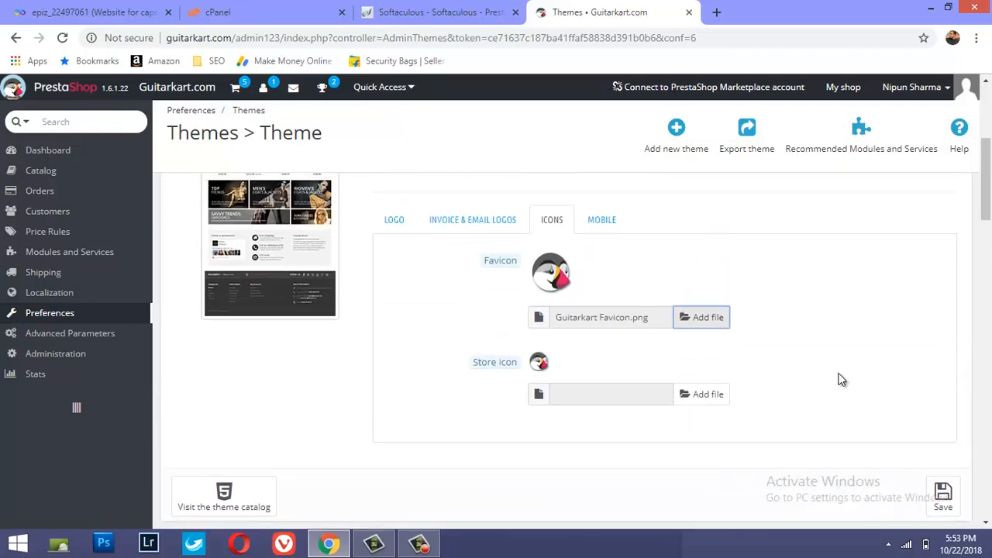
scroll(846, 381, "down", 1)
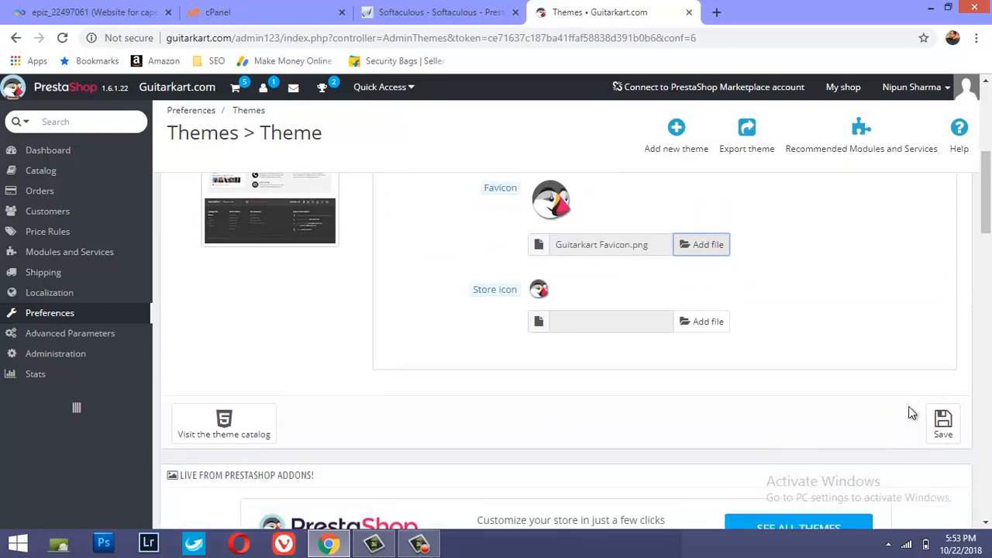
left_click(943, 427)
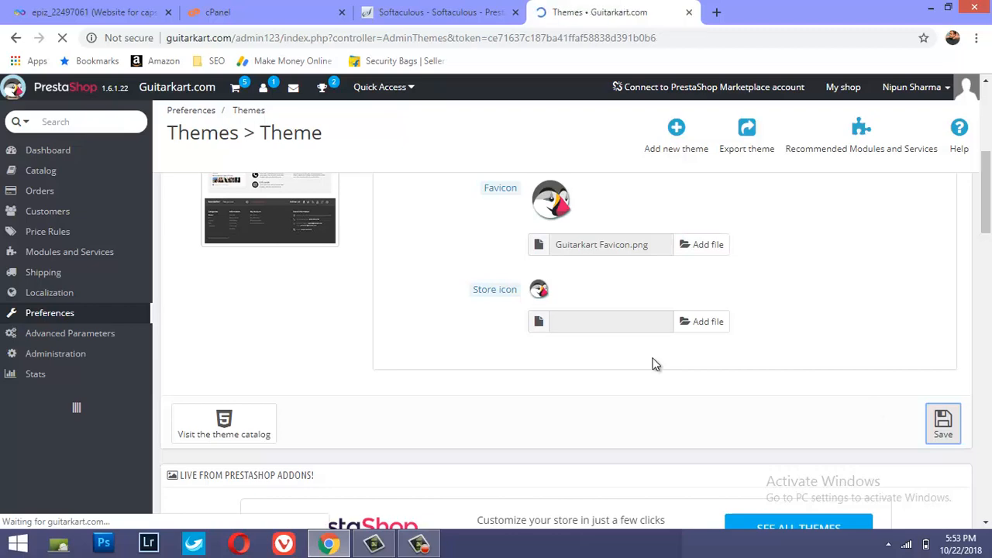
Check the favicon and store icon in the theme's icon settings
scroll(653, 365, "down", 5)
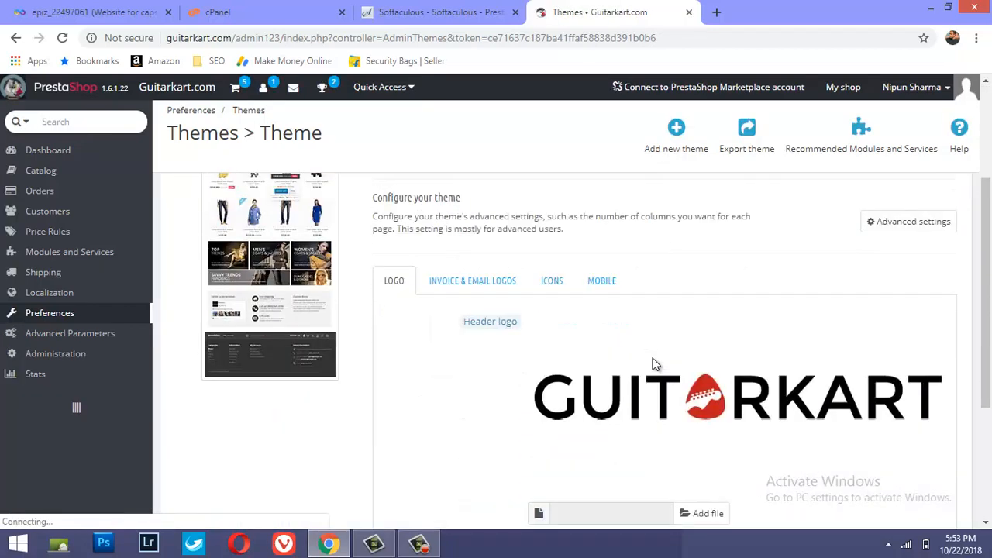
scroll(654, 365, "up", 3)
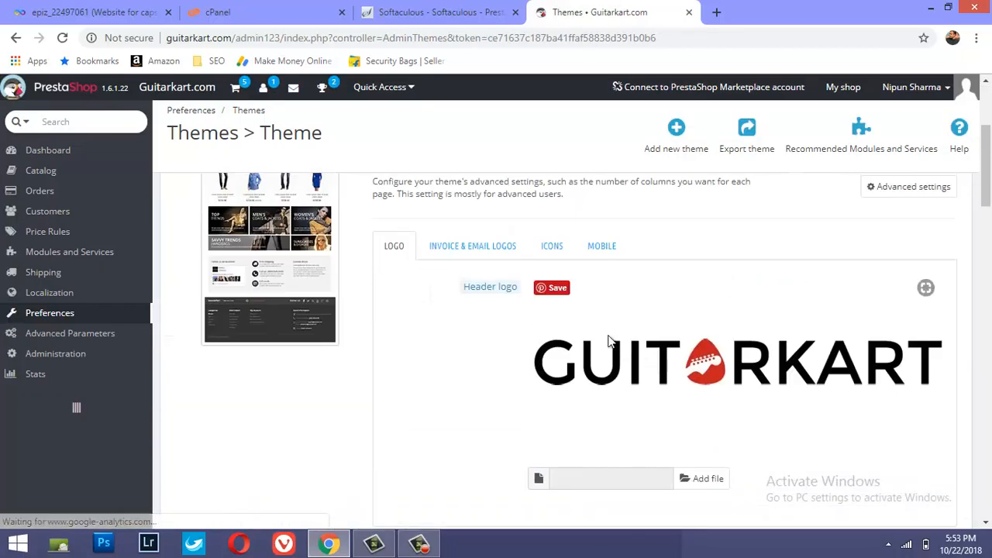
left_click(547, 248)
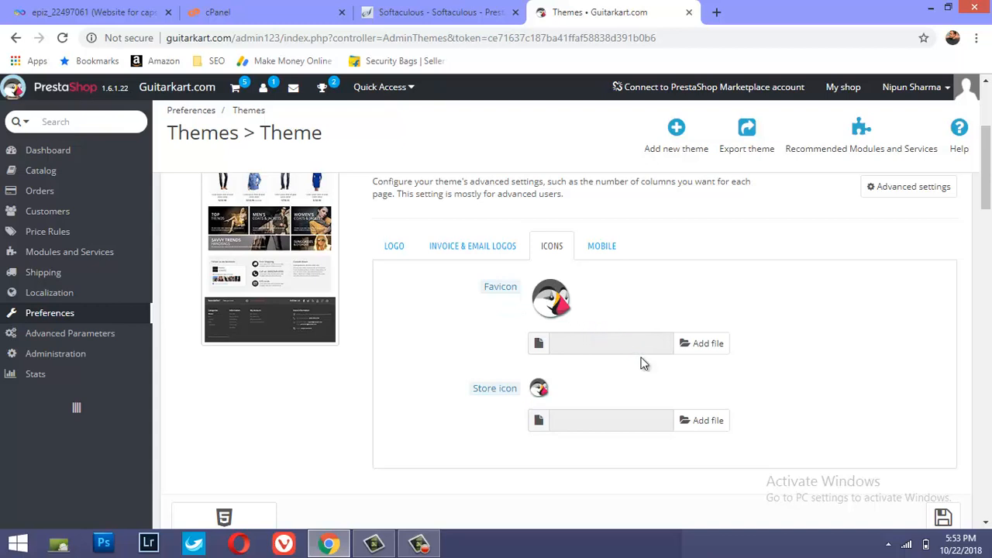
scroll(659, 393, "down", 3)
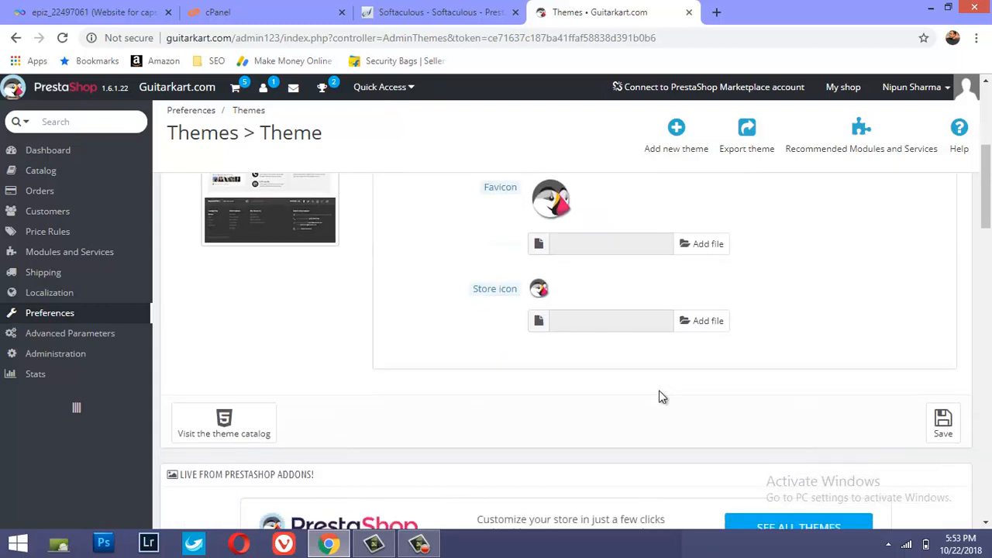
scroll(660, 396, "down", 4)
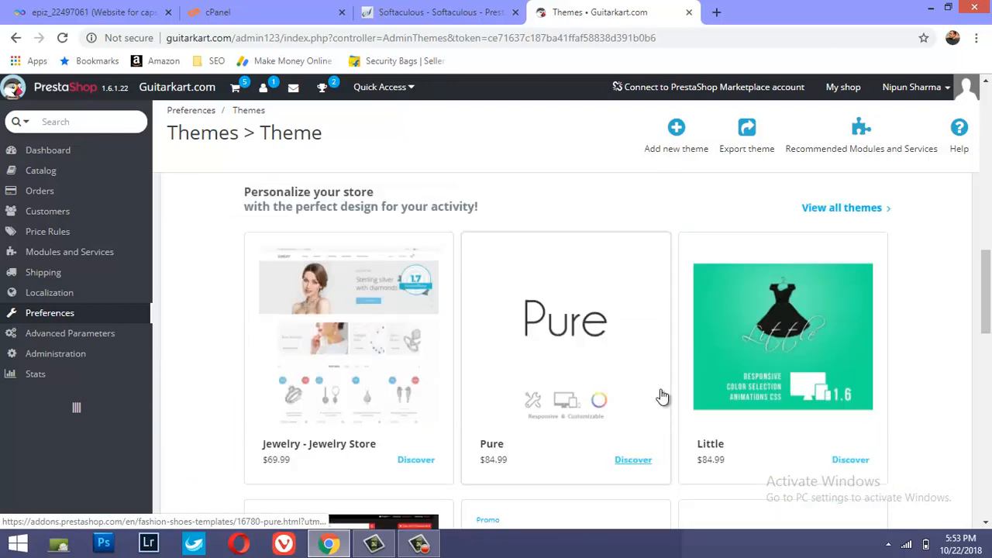
scroll(551, 384, "up", 5)
scroll(497, 370, "up", 5)
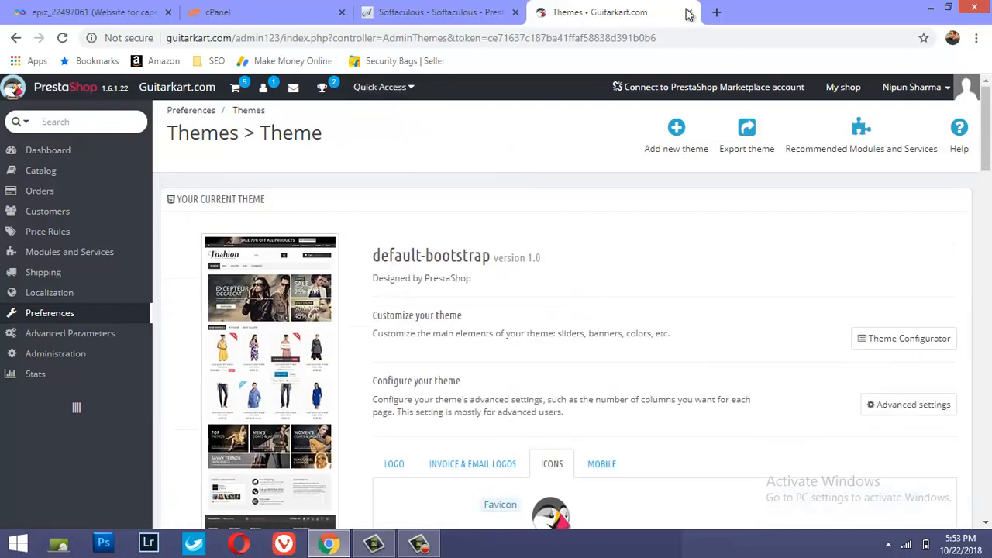
Review the guitarkart.com storefront from header to footer in a new browser tab and return to the store's Themes page
left_click(716, 12)
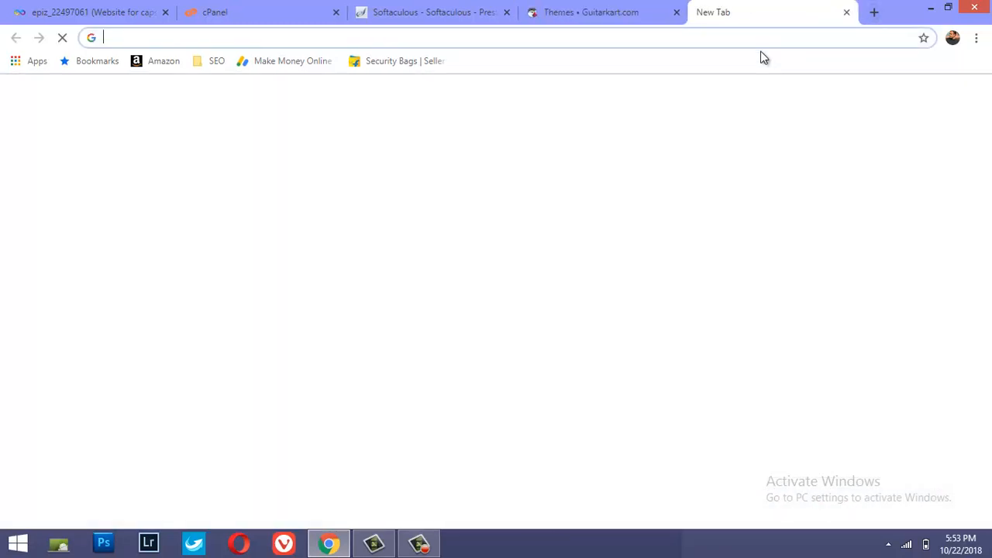
type("gui")
key("Right")
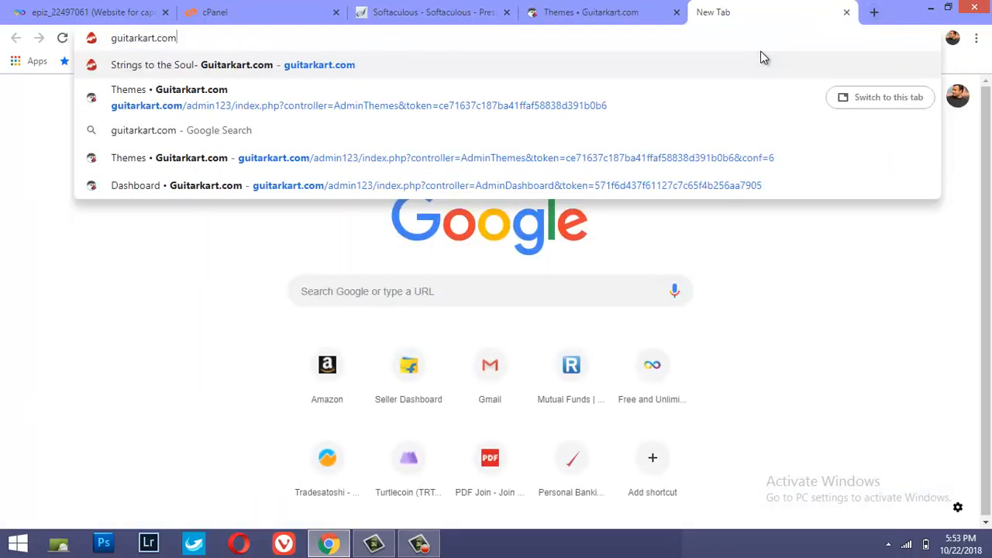
key("Return")
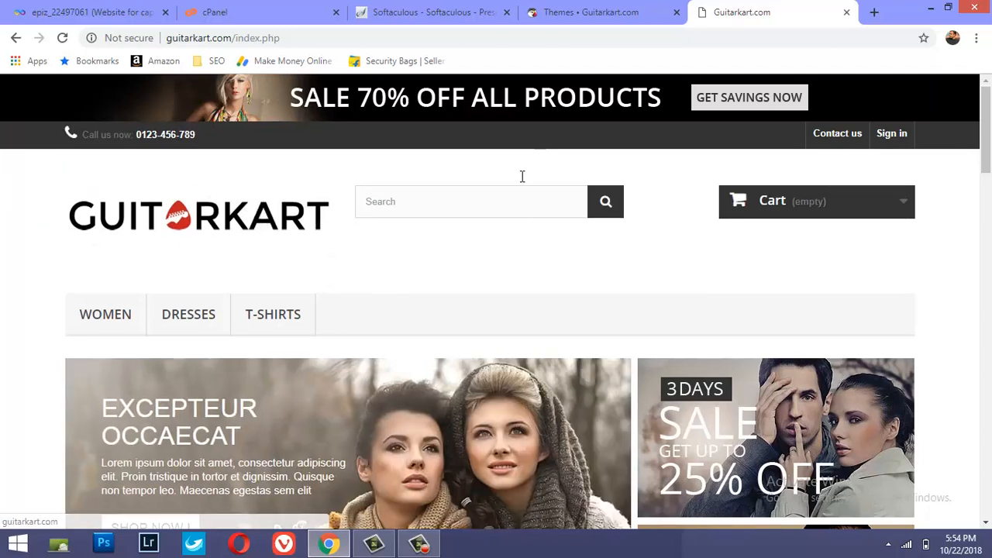
scroll(537, 256, "down", 4)
scroll(537, 257, "down", 15)
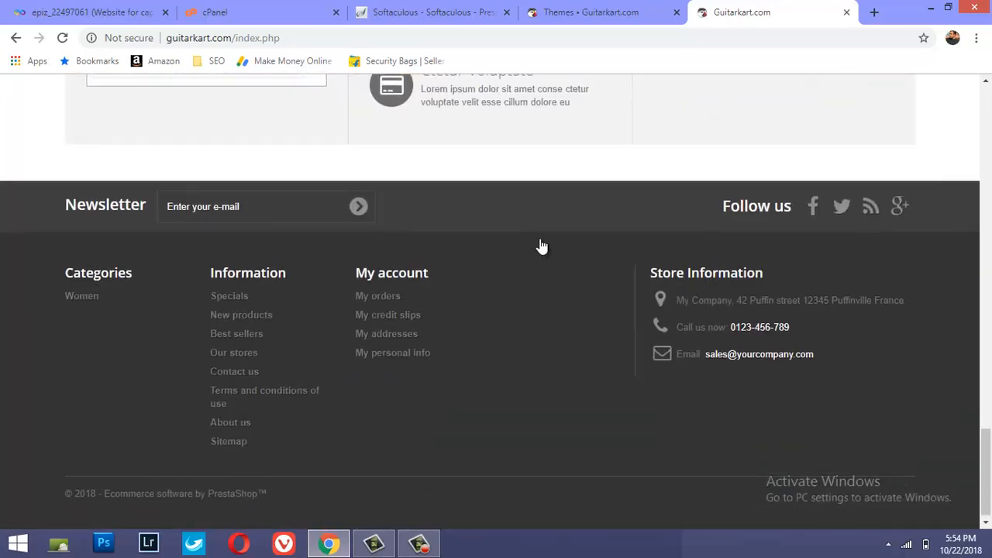
scroll(540, 243, "up", 20)
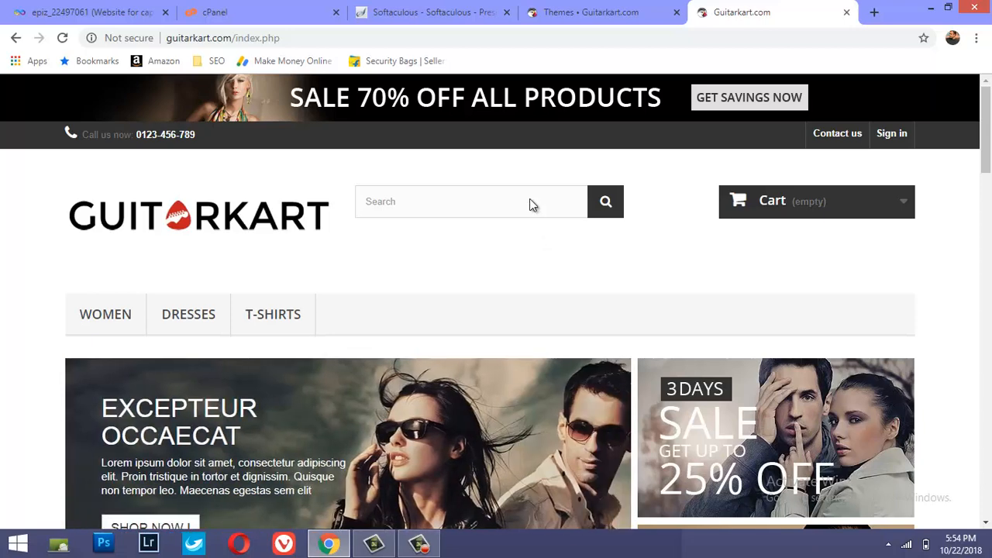
left_click(555, 14)
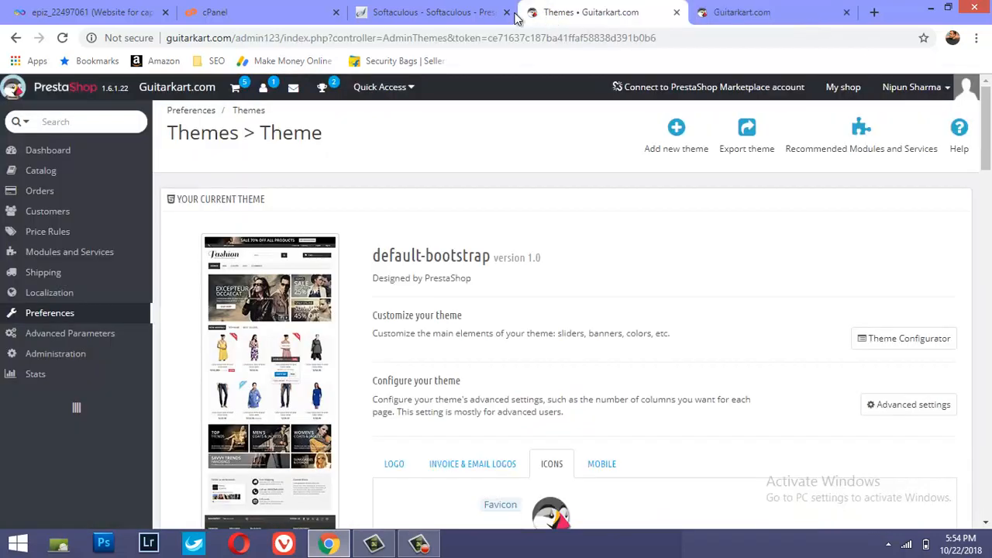